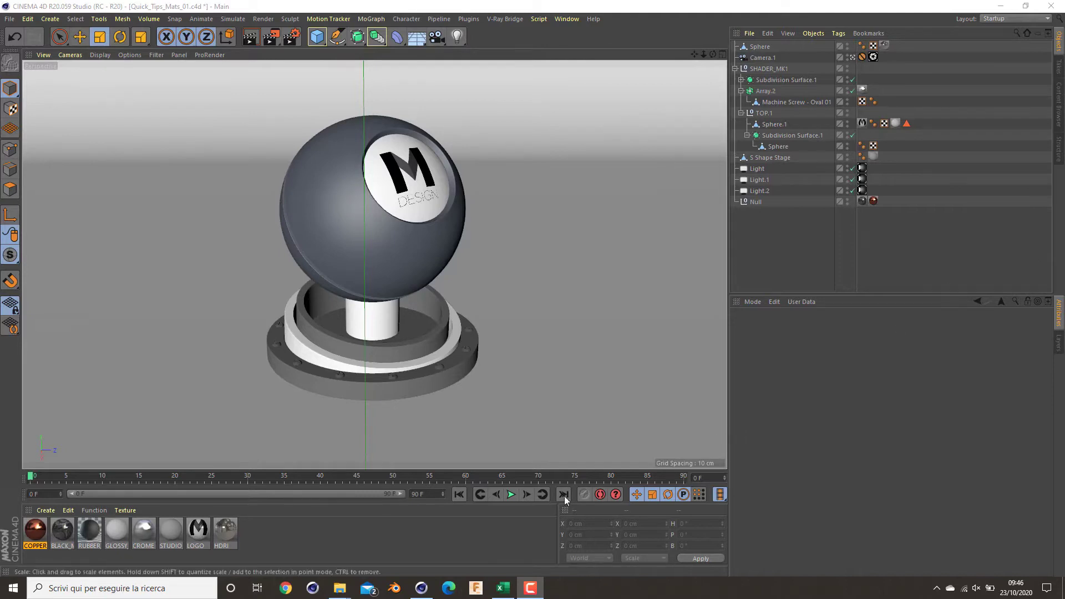
Step: Bring forward the tex folder with the marble, copper, HDR and logo textures
mouse_move(343, 593)
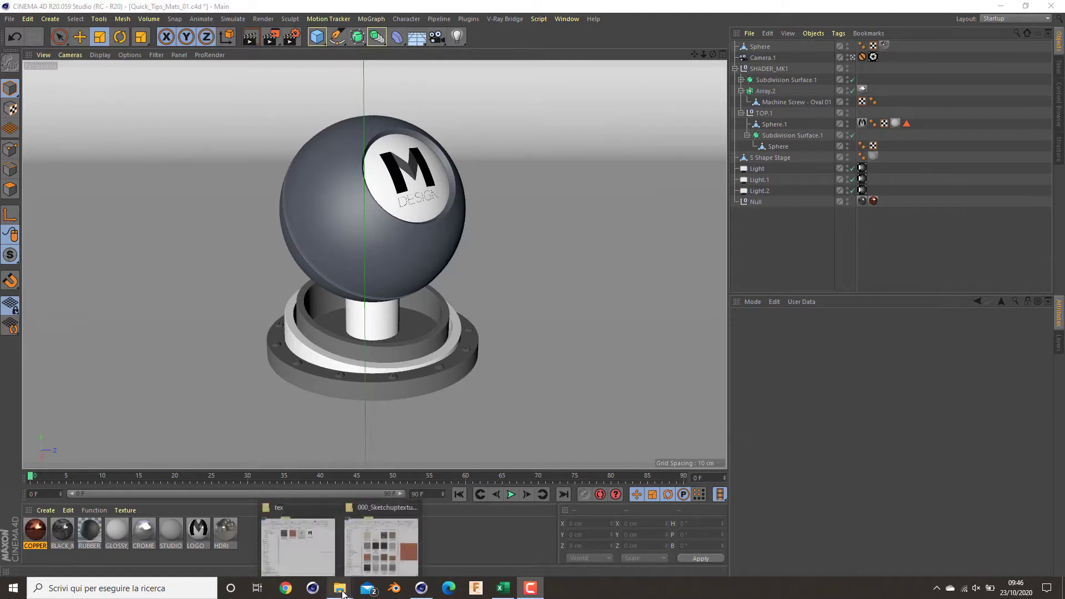
left_click(297, 535)
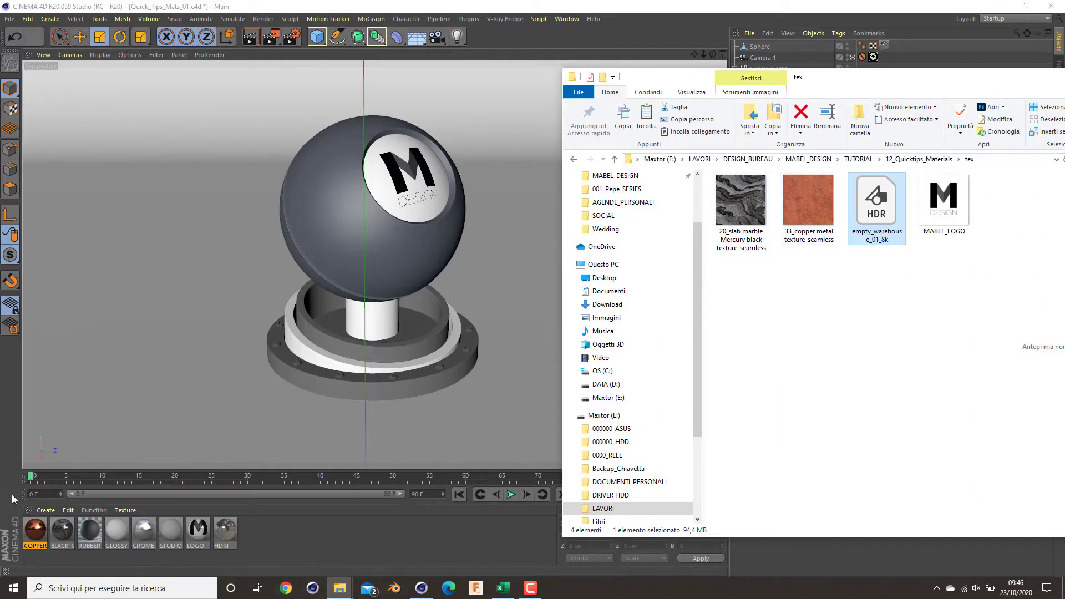
Step: Create a new V-Ray Advanced Material from V-Ray Bridge and open it for editing
left_click(55, 511)
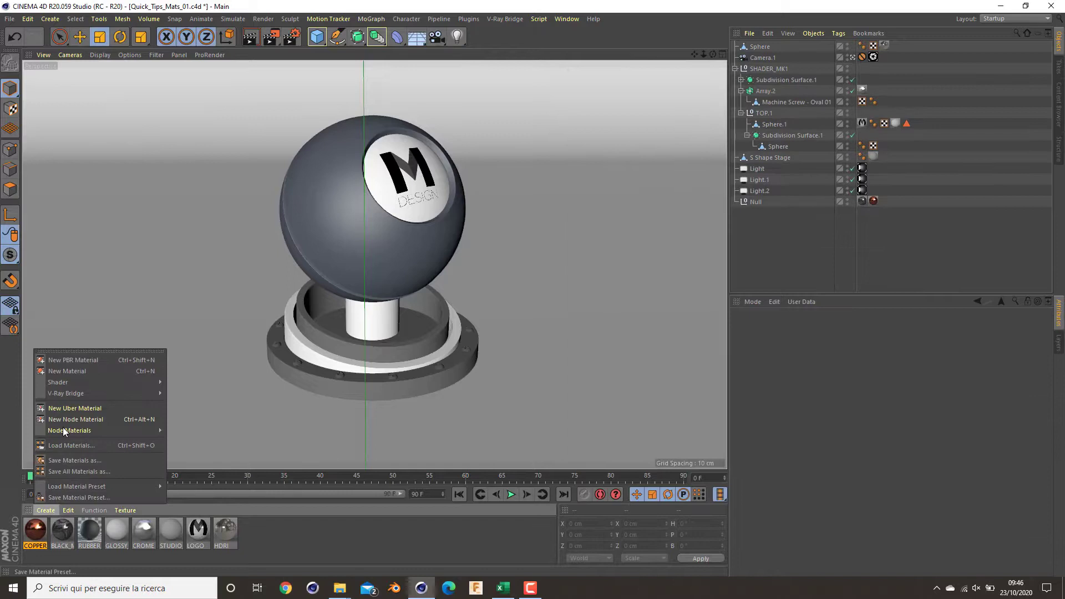
left_click(69, 394)
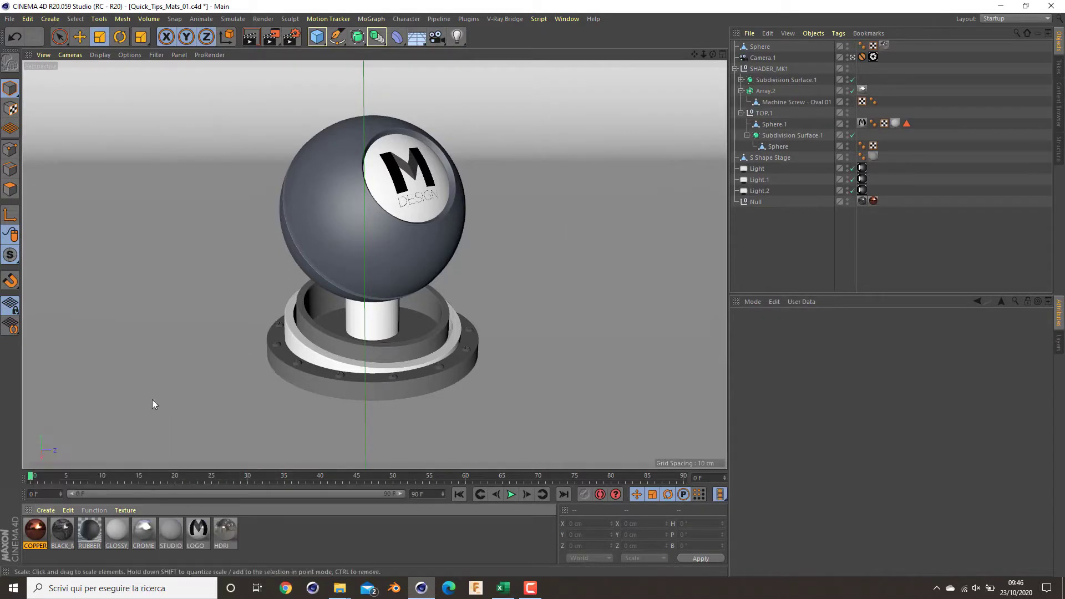
left_click(45, 510)
mouse_move(159, 391)
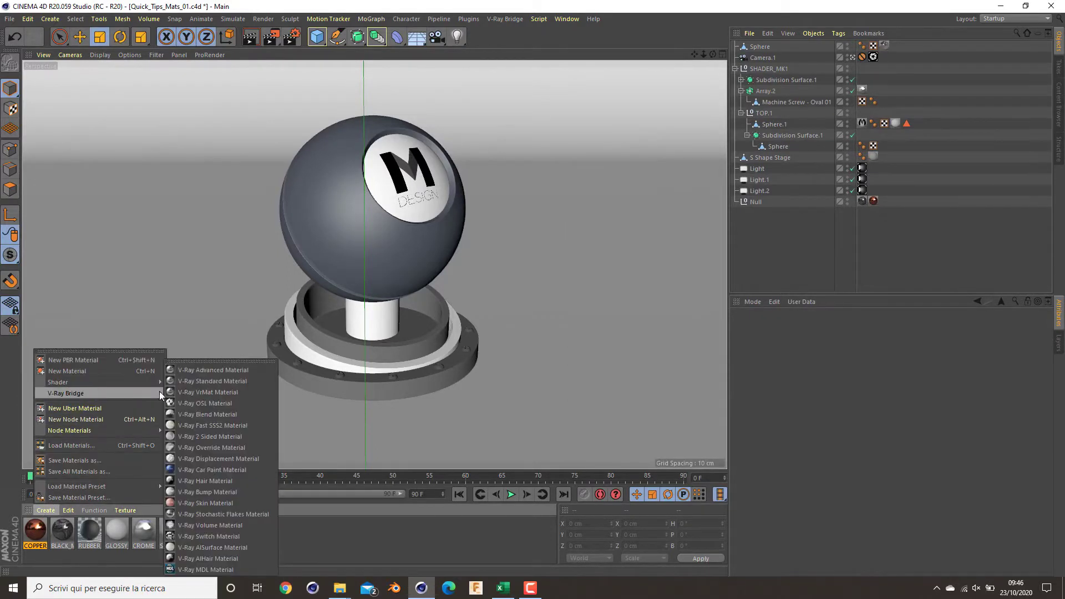
left_click(210, 364)
double_click(35, 530)
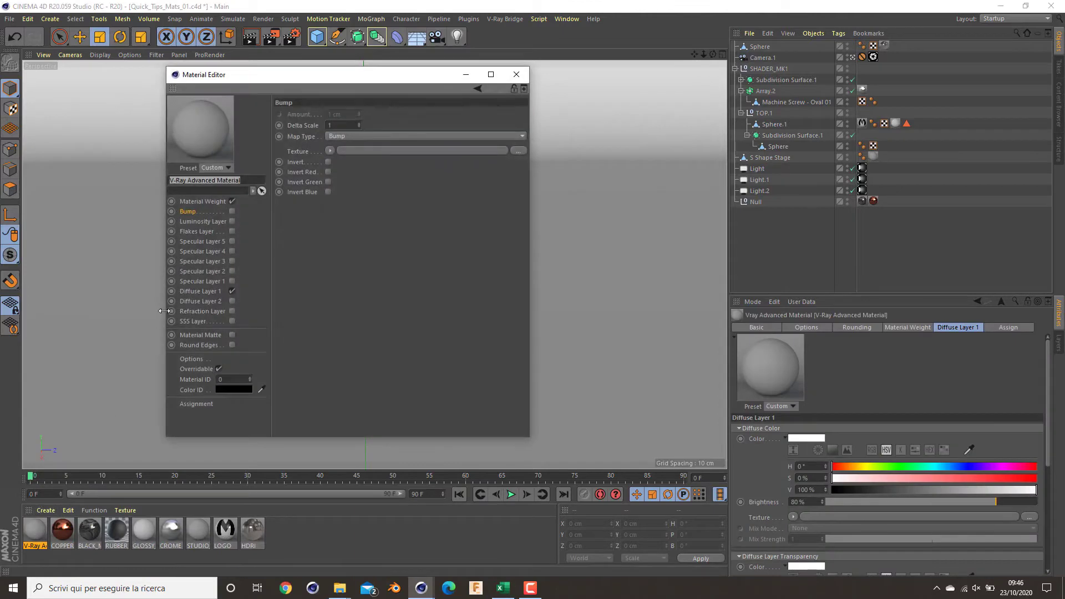
Step: Rename the material to CAPPORE and bring the tex folder up beside the editor
double_click(217, 181)
type("CAPPORE")
key("Return")
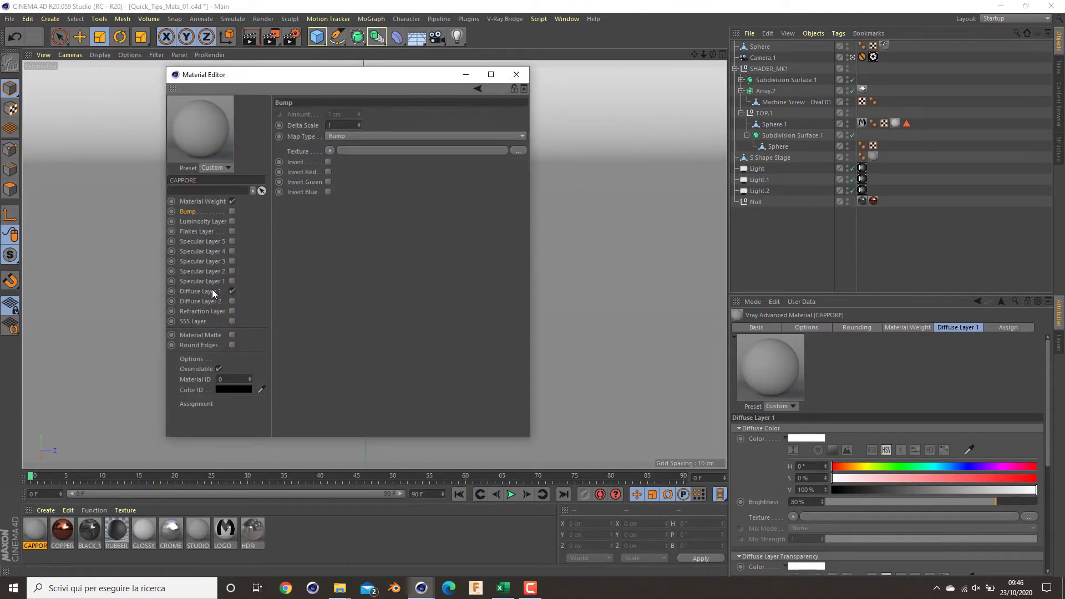
left_click(212, 289)
mouse_move(337, 588)
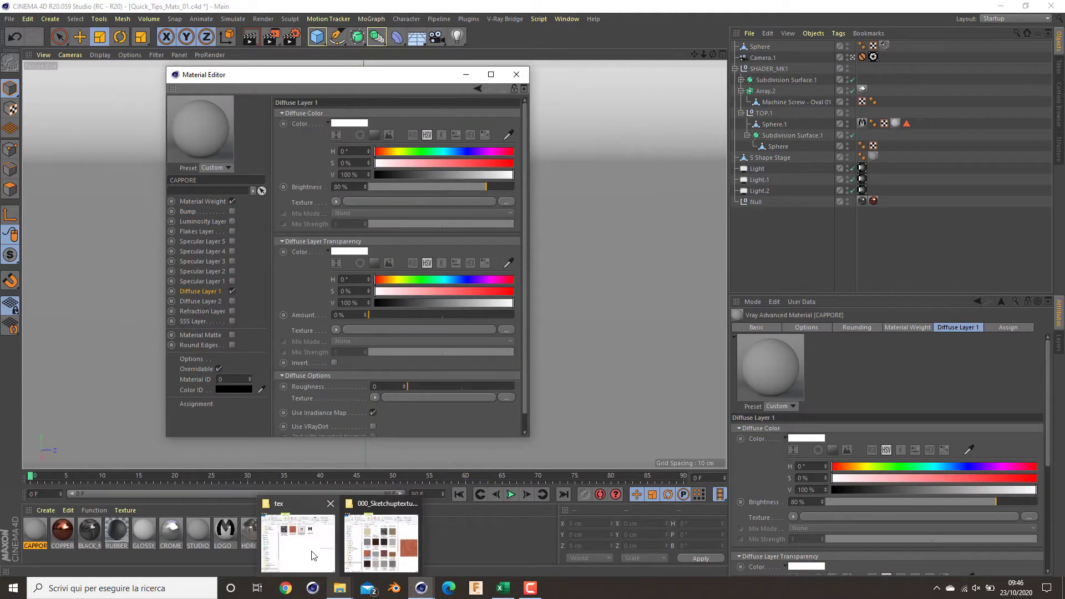
left_click(296, 535)
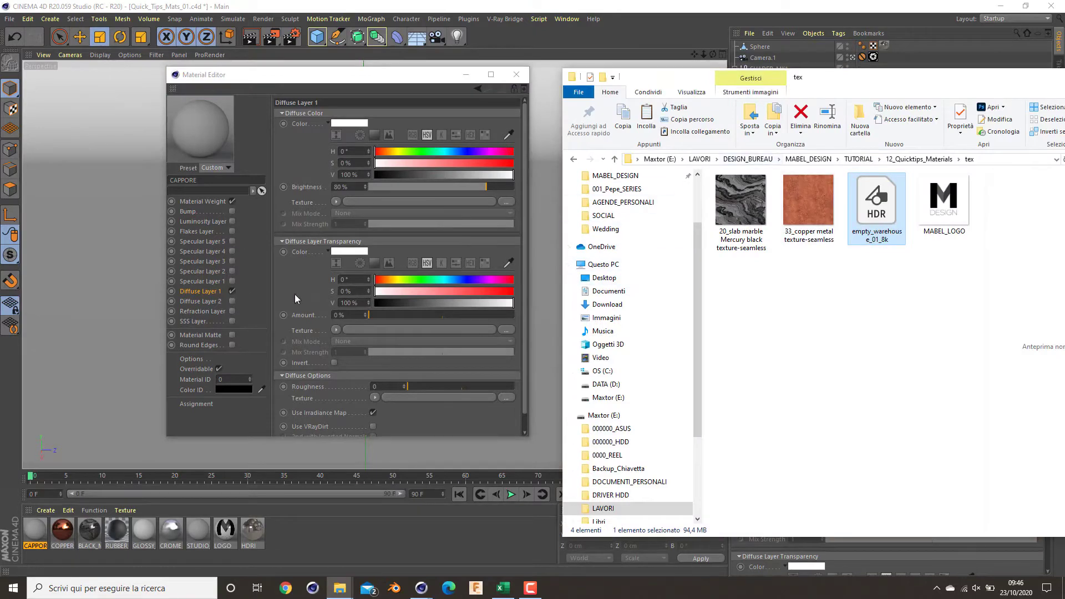
Step: Enable Specular Layer 1 and drag in the 33_copper metal texture-seamless image as its colour texture
left_click(203, 281)
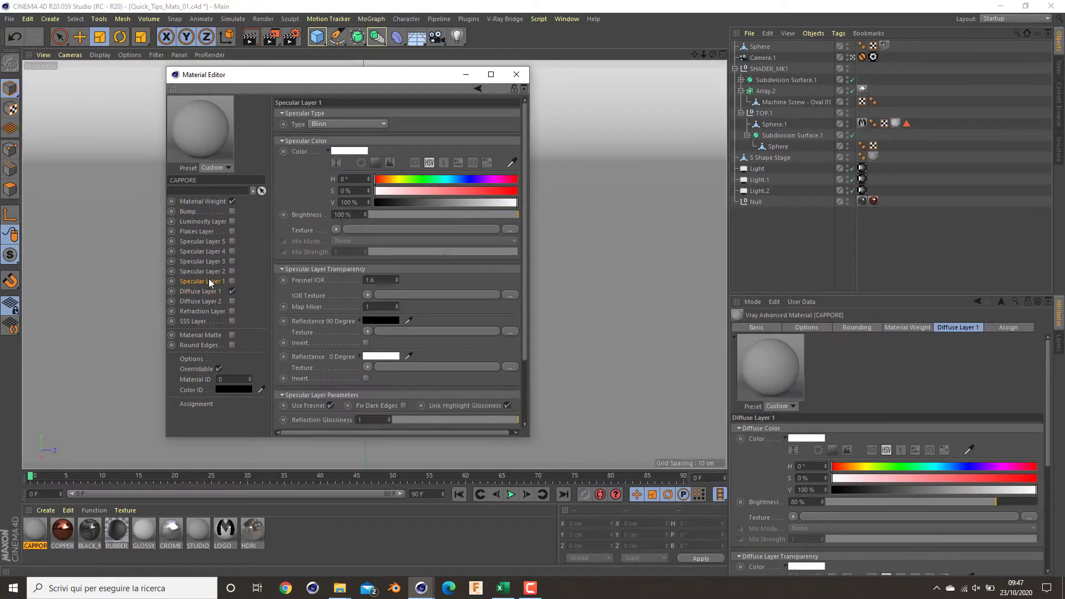
left_click(232, 282)
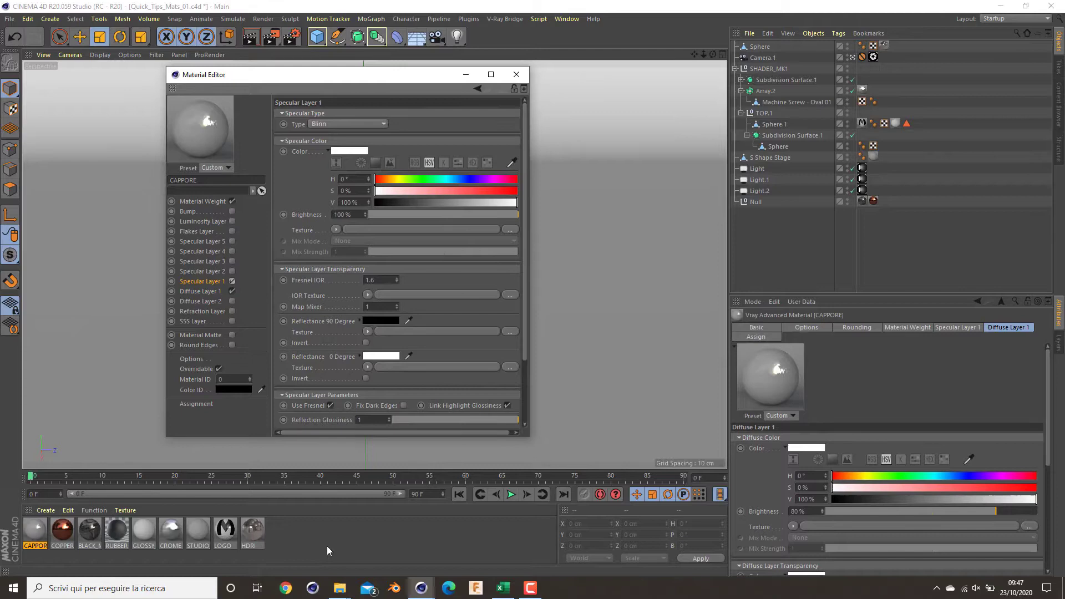
mouse_move(340, 587)
left_click(357, 549)
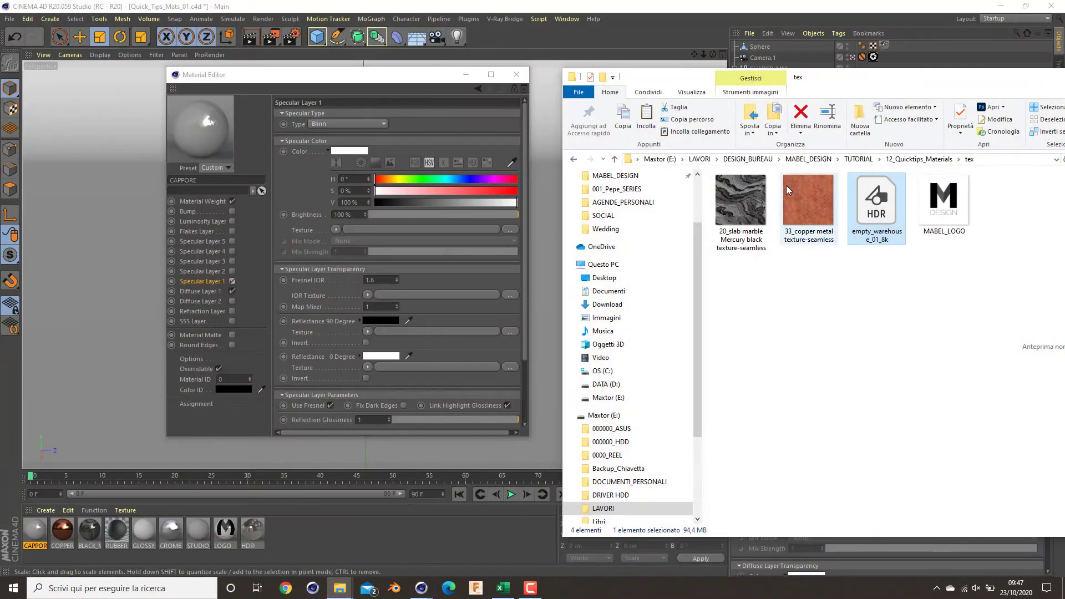
left_click_drag(786, 185, 369, 239)
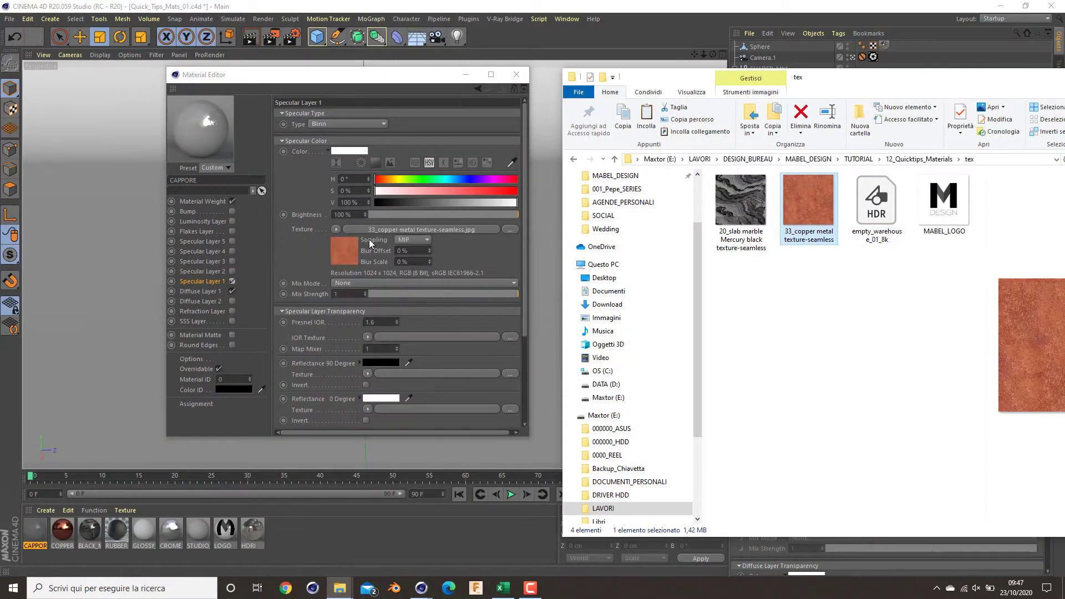
left_click(307, 235)
left_click(232, 291)
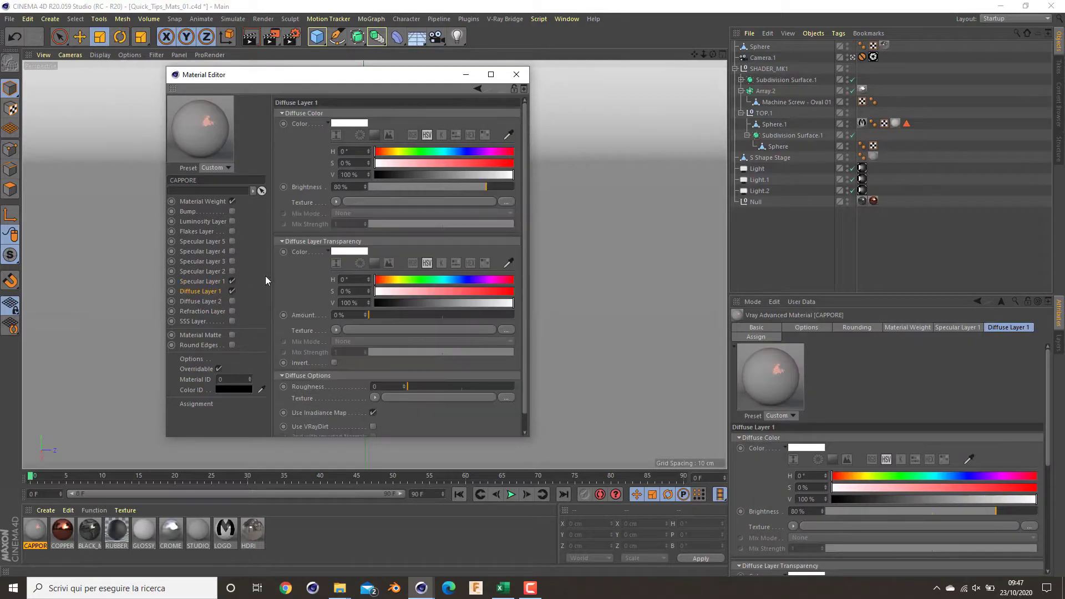
Step: Set Diffuse Layer 1 brightness to 5%
left_click(348, 187)
type("5")
key("Return")
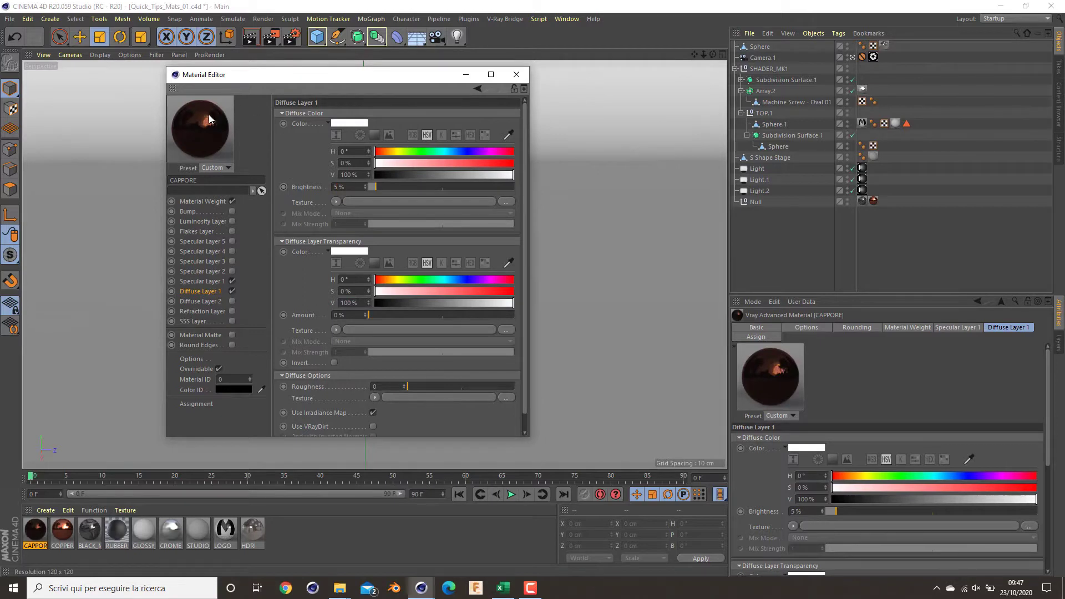
Step: Set Specular Layer 1's Fresnel IOR to 2.5 and enlarge the Material Editor
left_click(209, 281)
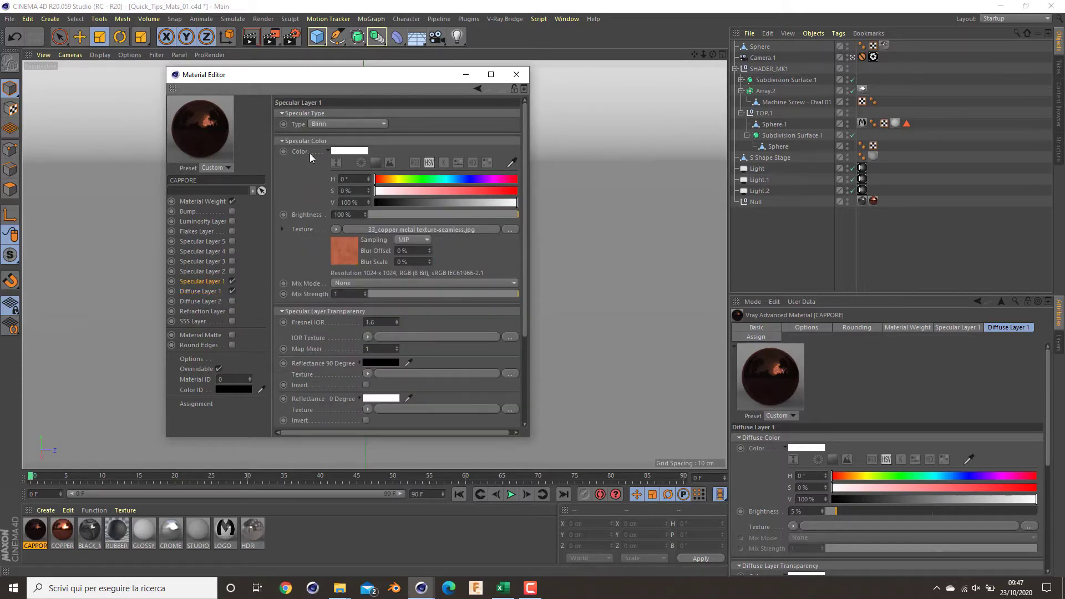
left_click_drag(326, 77, 310, 55)
left_click(355, 300)
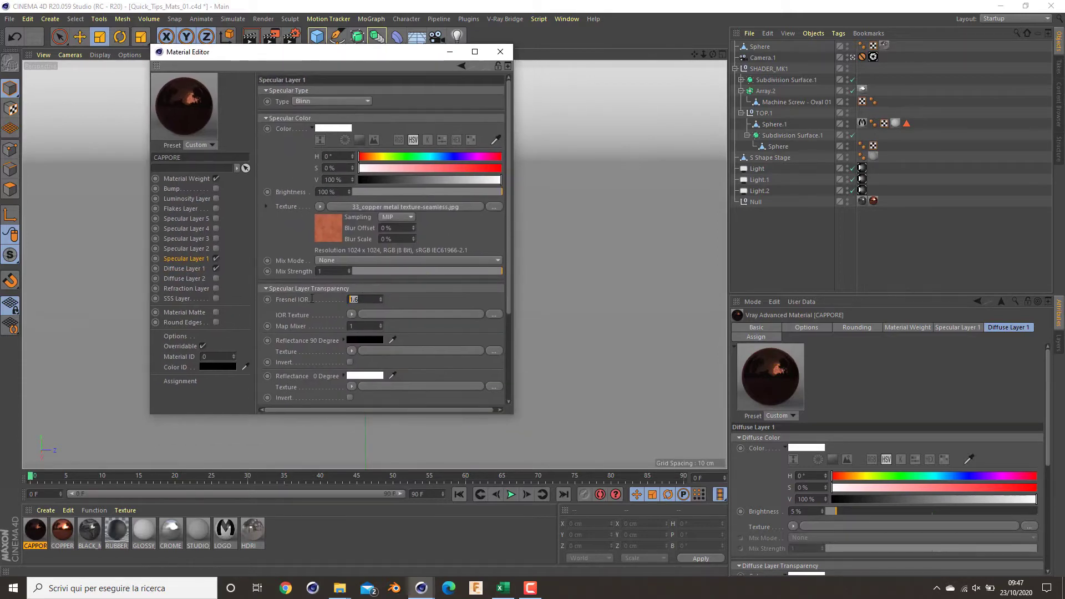
type("2.5")
key("Return")
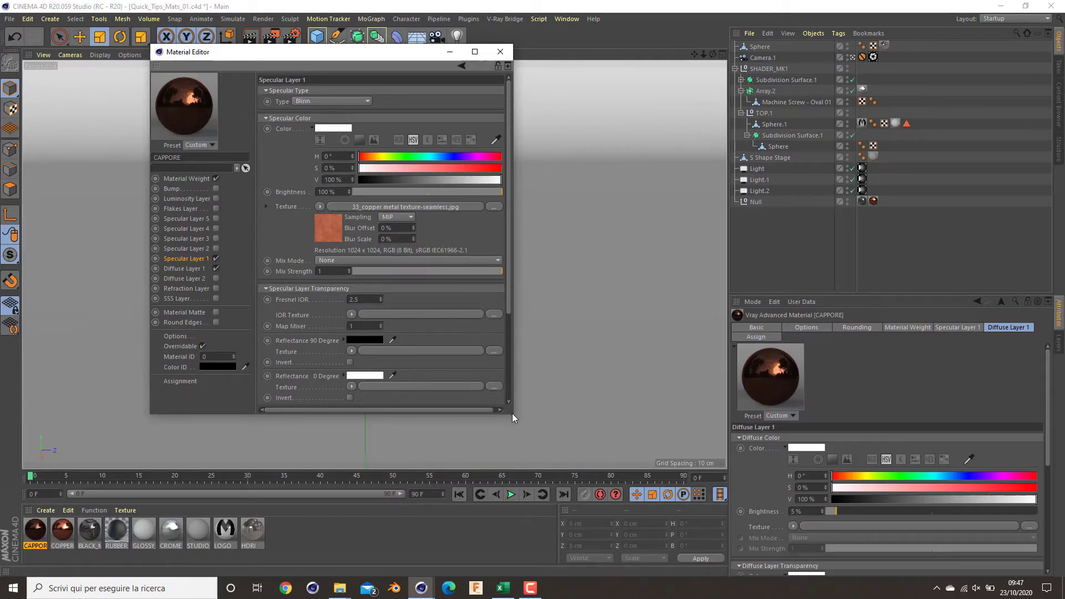
left_click_drag(514, 419, 576, 466)
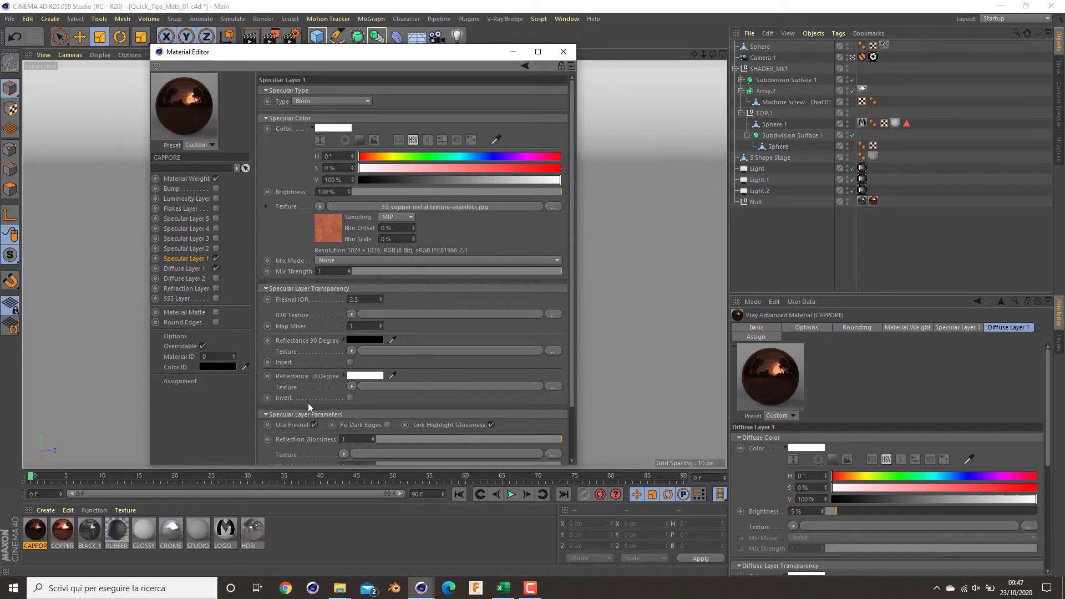
Step: Load a Fresnel shader into the 0° reflectance and move its black stop to about 86.6% at 15% brightness
left_click(351, 387)
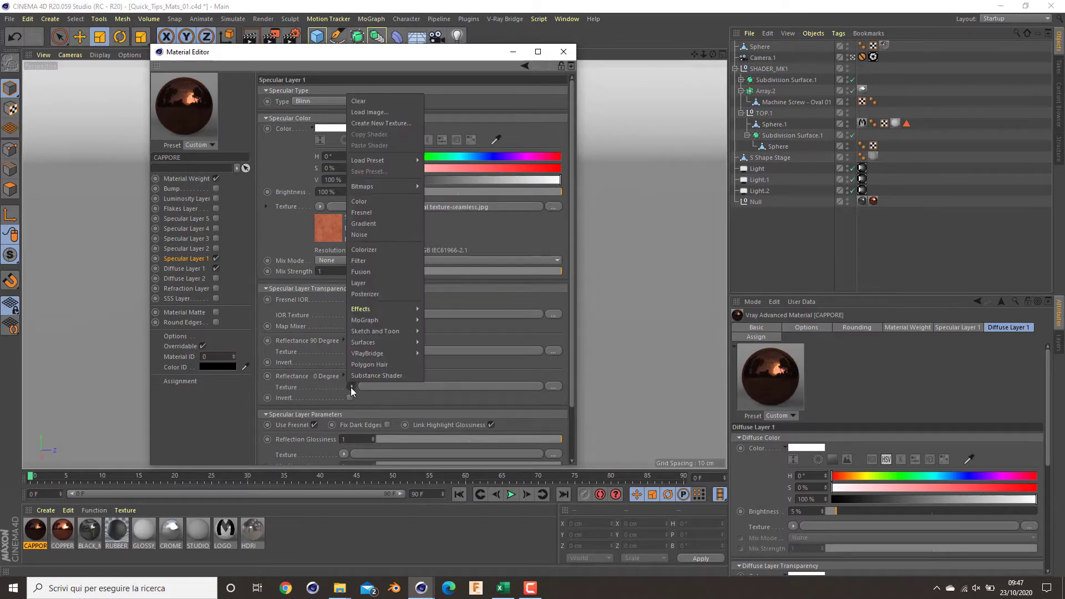
left_click(381, 211)
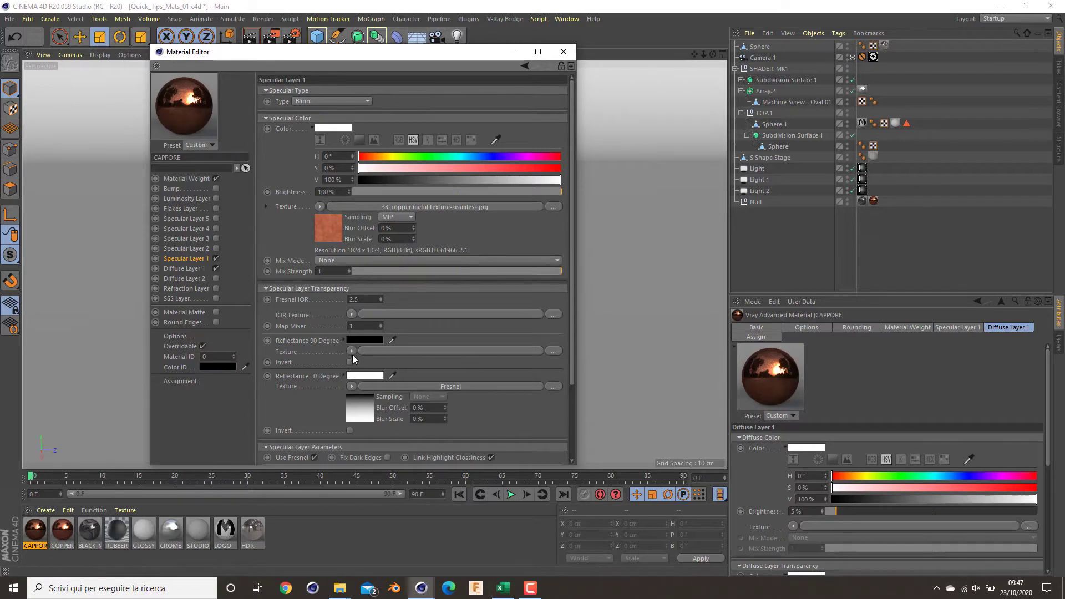
left_click(354, 412)
left_click_drag(567, 208, 534, 214)
double_click(533, 211)
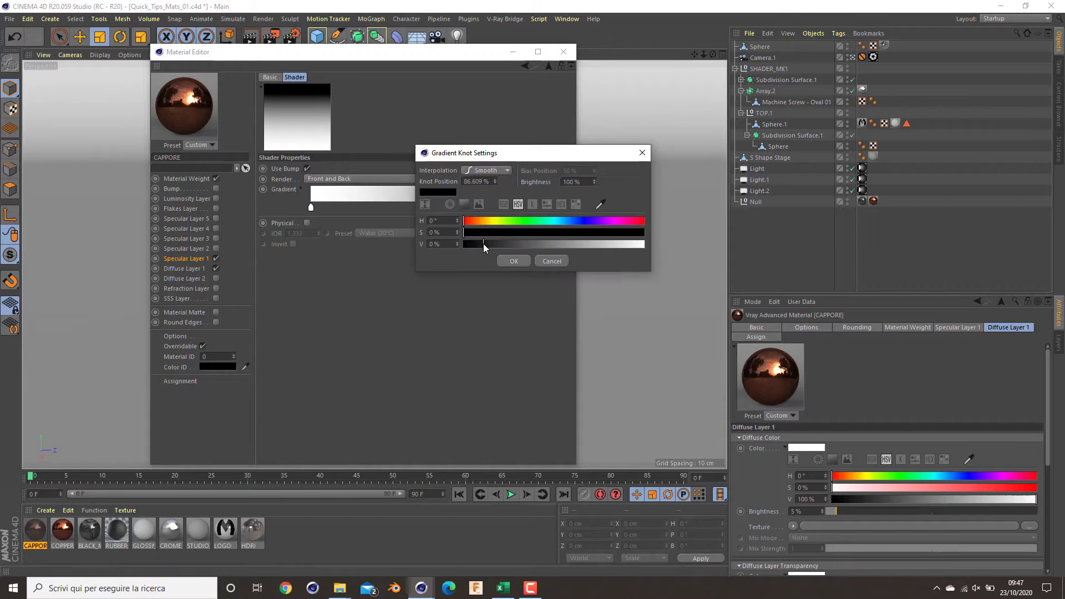
left_click_drag(483, 244, 490, 245)
left_click(452, 245)
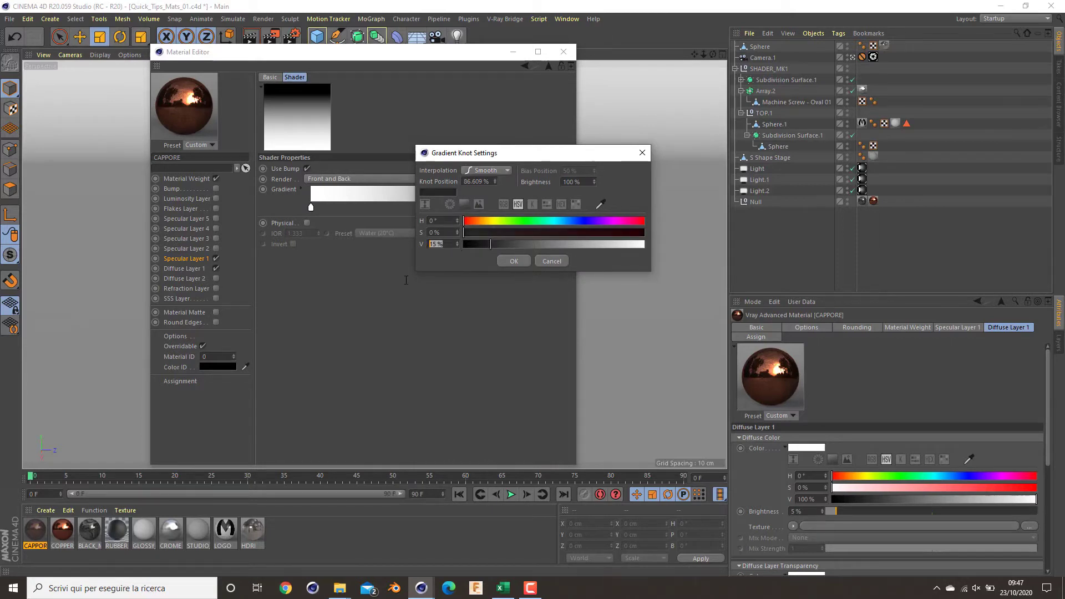
left_click(514, 261)
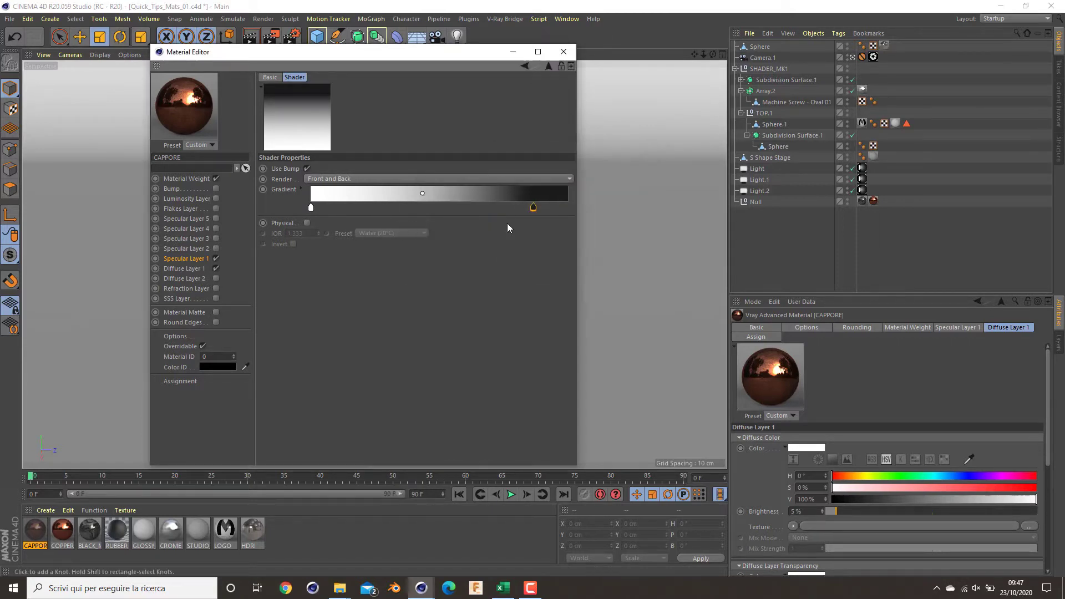
left_click_drag(531, 208, 523, 208)
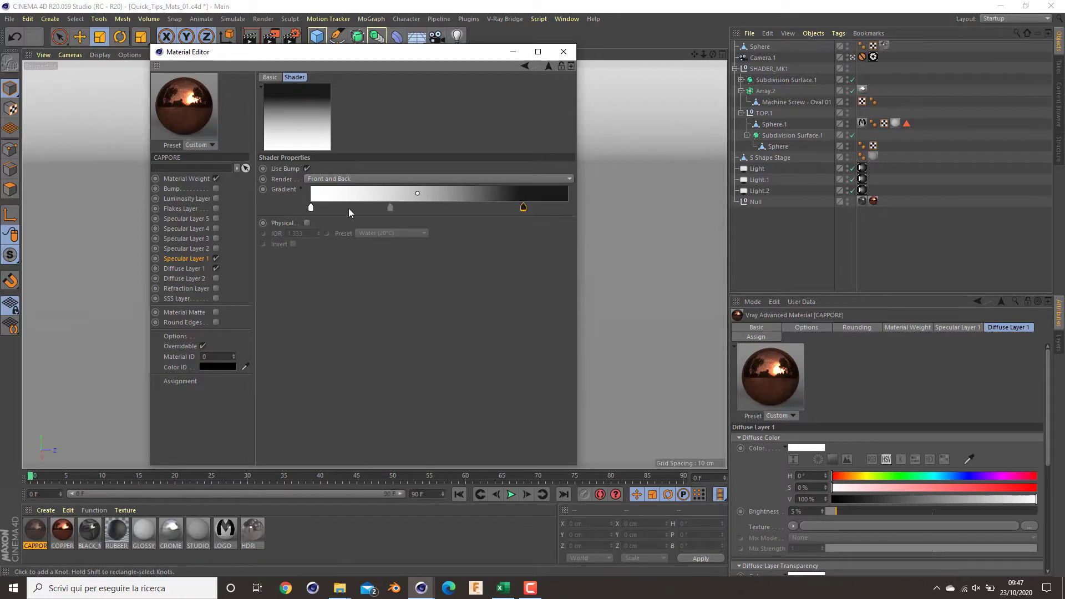
Step: Make the left gradient knot a light grey at 80% value
double_click(311, 208)
left_click(222, 244)
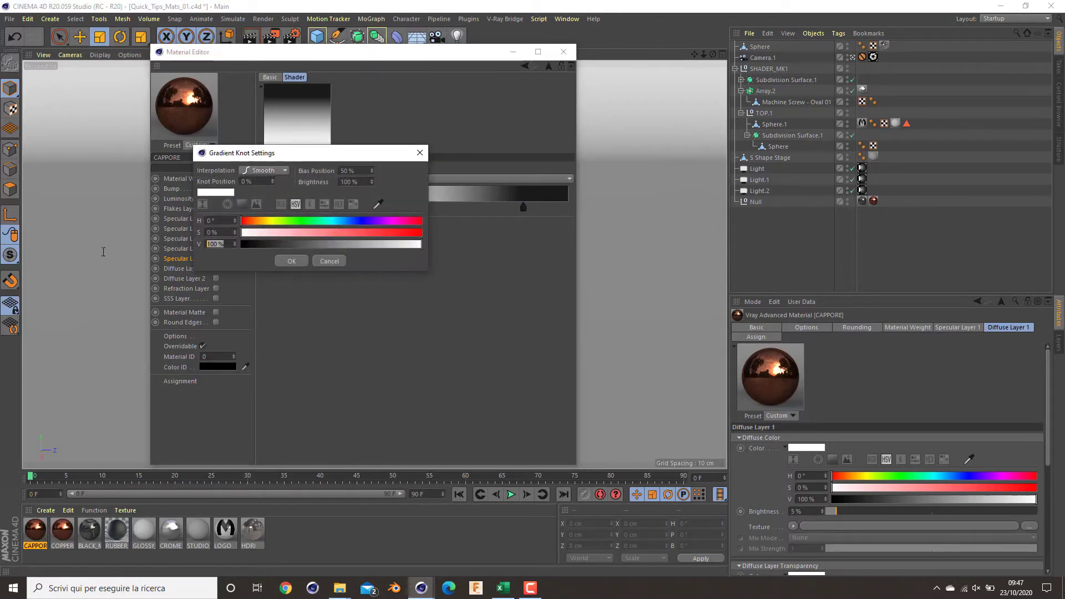
type("0")
key("Return")
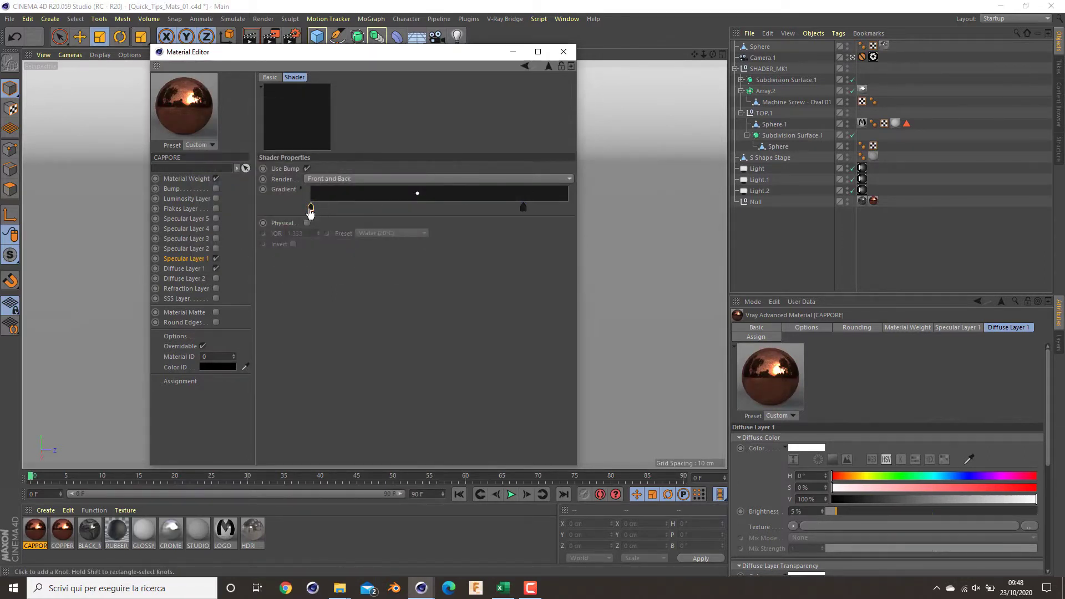
double_click(310, 208)
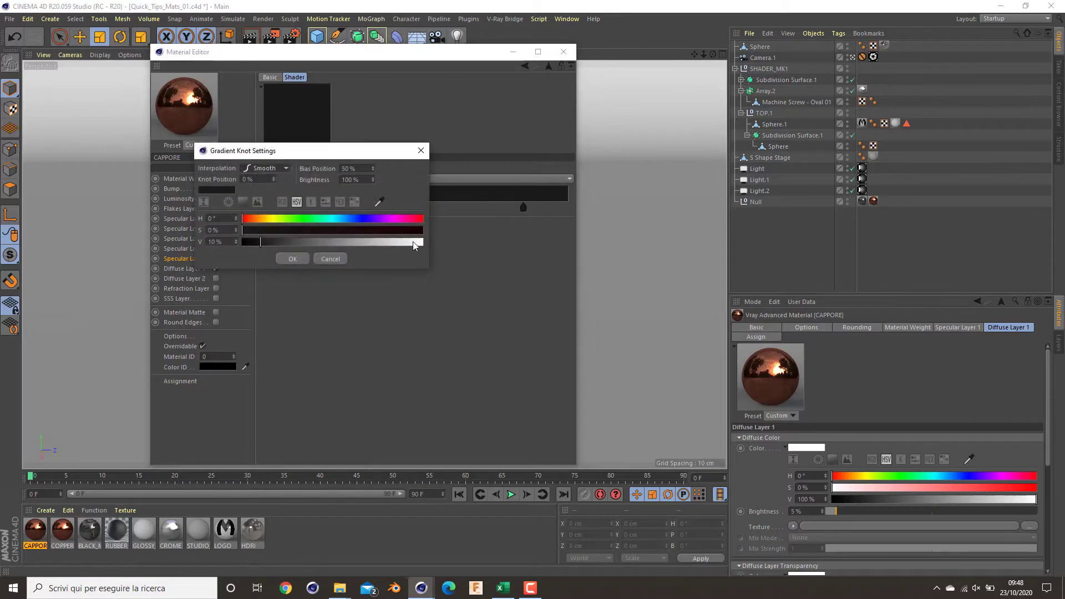
left_click_drag(416, 242, 387, 243)
left_click(292, 258)
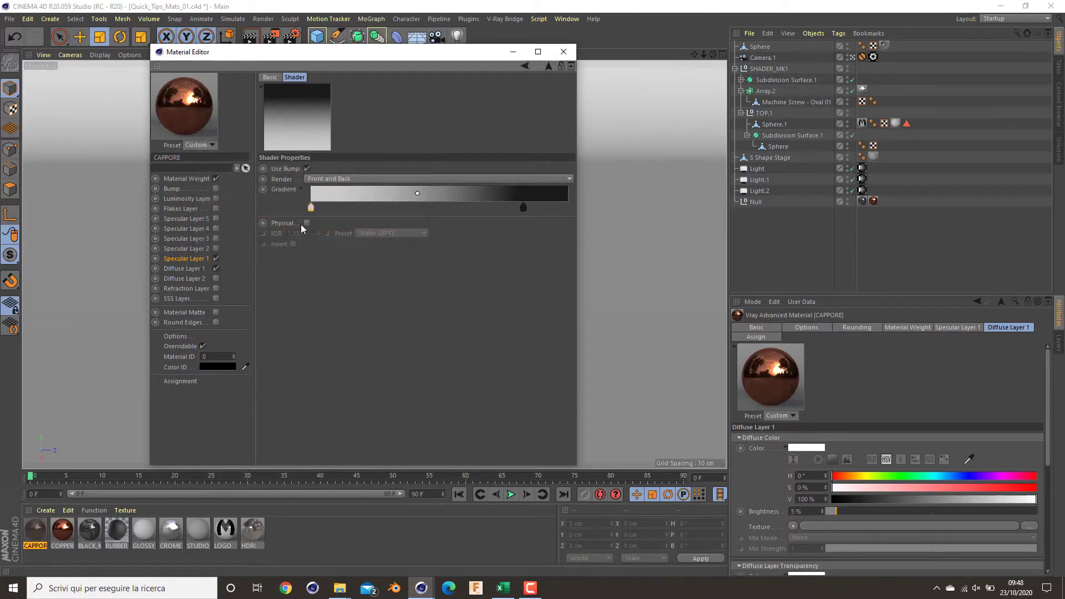
Step: Reposition the light and dark gradient knots and shift the midpoint toward the left
left_click_drag(311, 208, 341, 208)
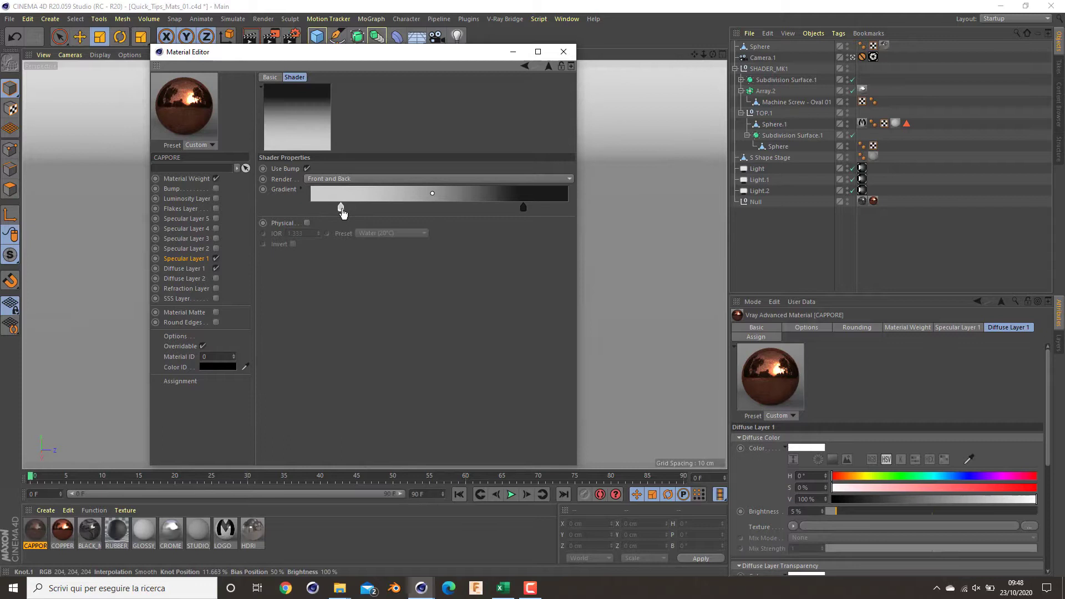
left_click_drag(523, 208, 541, 210)
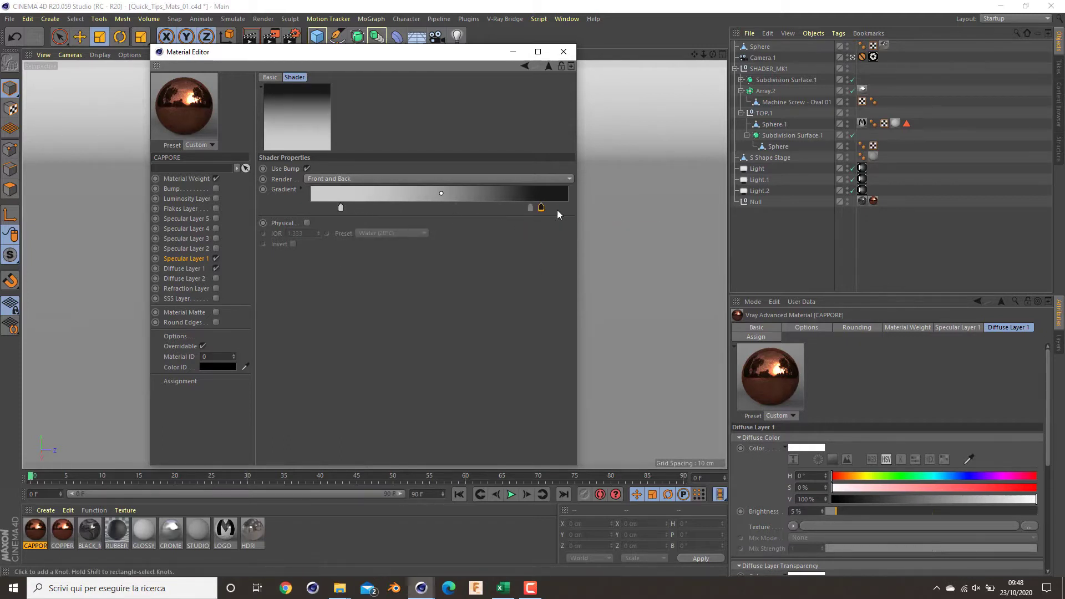
left_click_drag(340, 207, 334, 208)
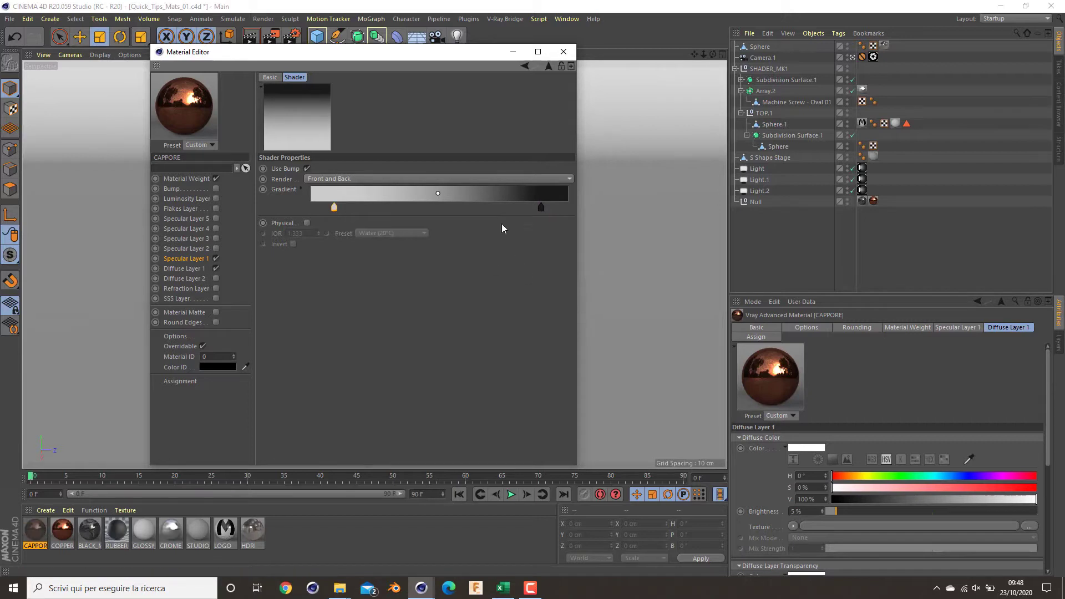
left_click_drag(439, 194, 405, 194)
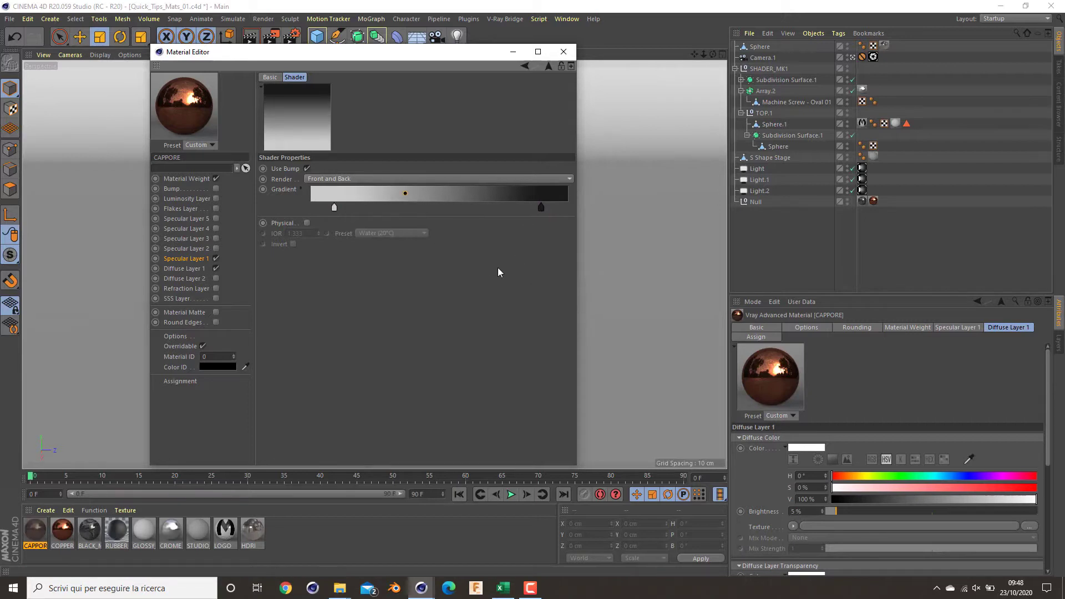
left_click(197, 268)
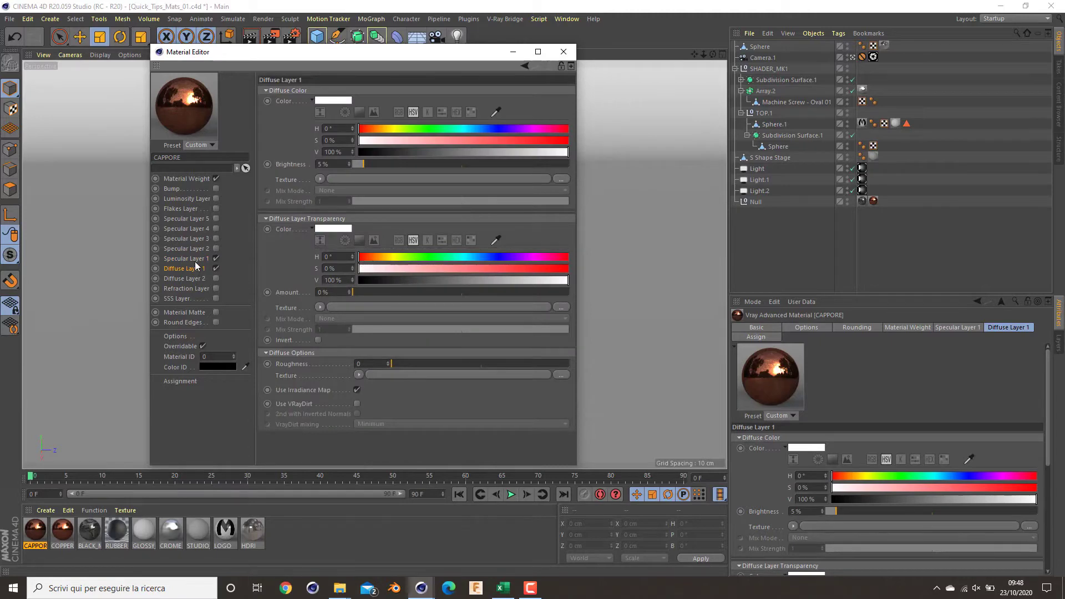
Step: Wrap Specular Layer 1's texture in a Layer shader and add a Color layer
left_click(186, 258)
left_click(321, 206)
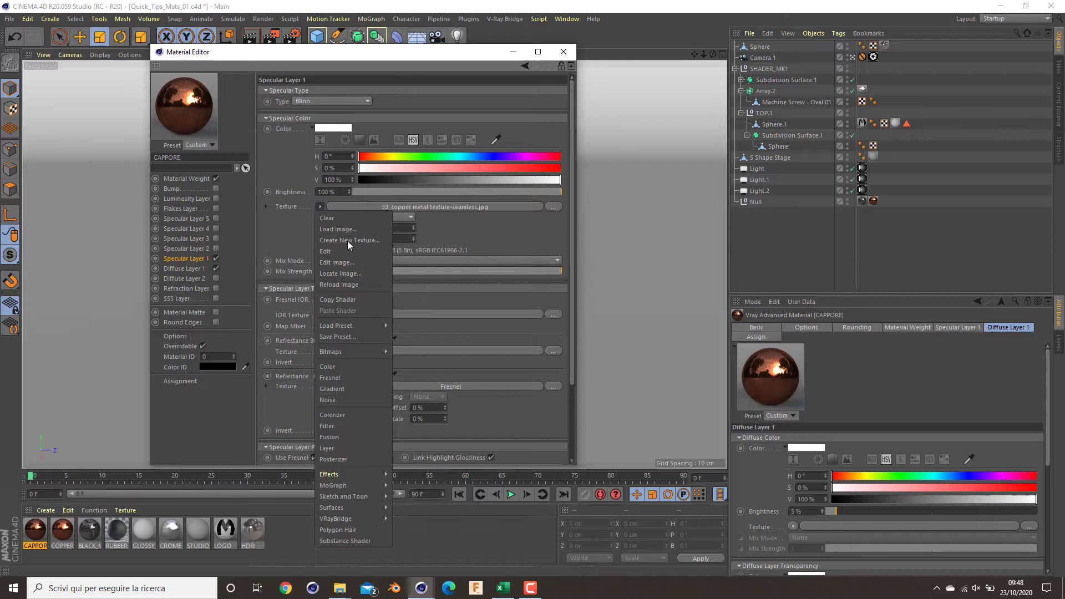
left_click(313, 231)
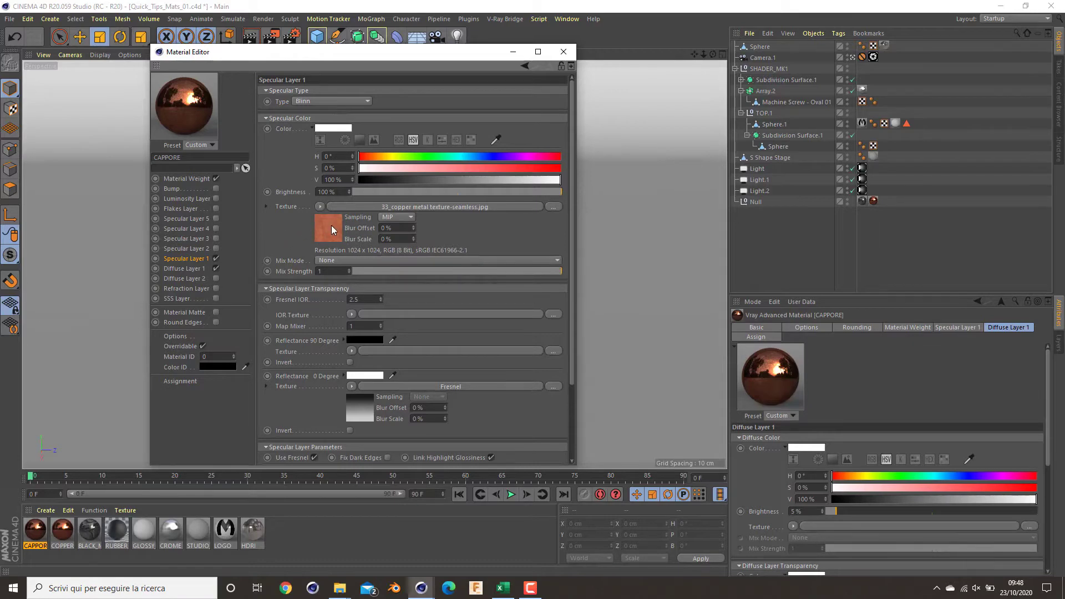
left_click(319, 207)
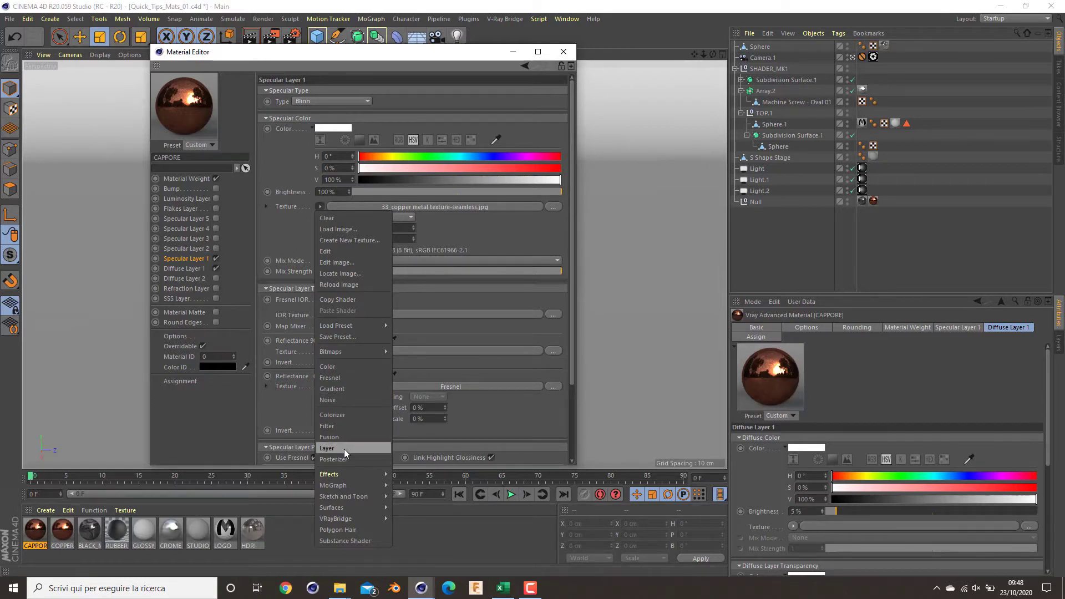
left_click(344, 448)
left_click(330, 231)
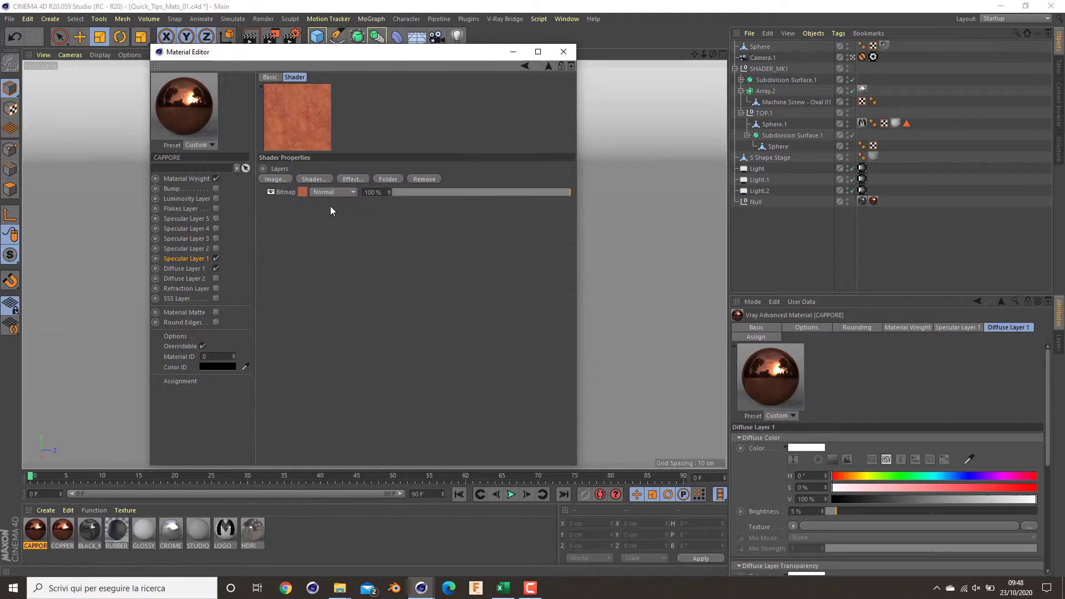
left_click(327, 179)
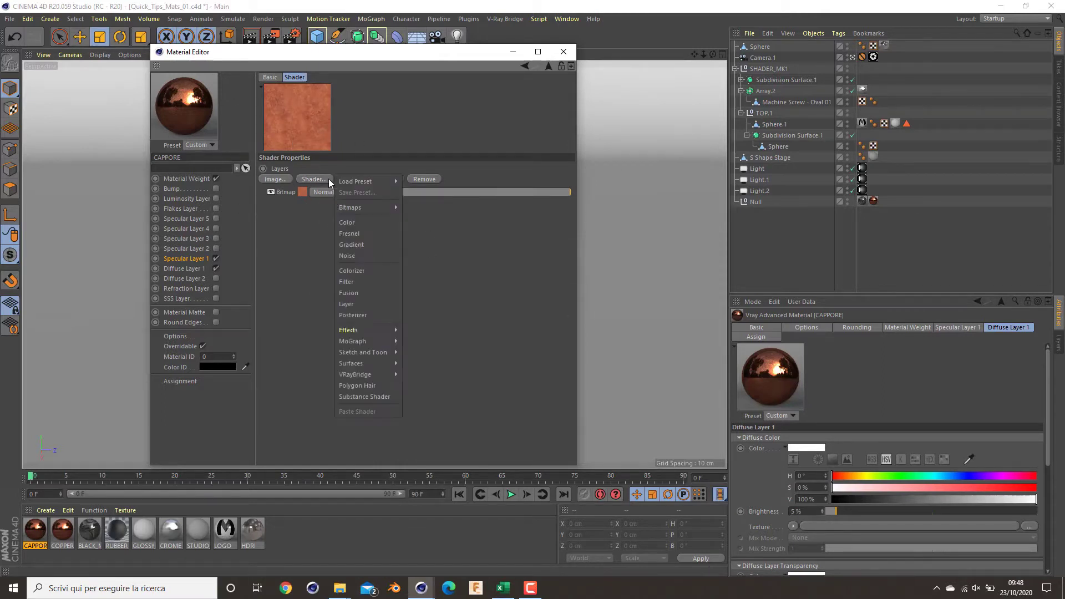
left_click(358, 222)
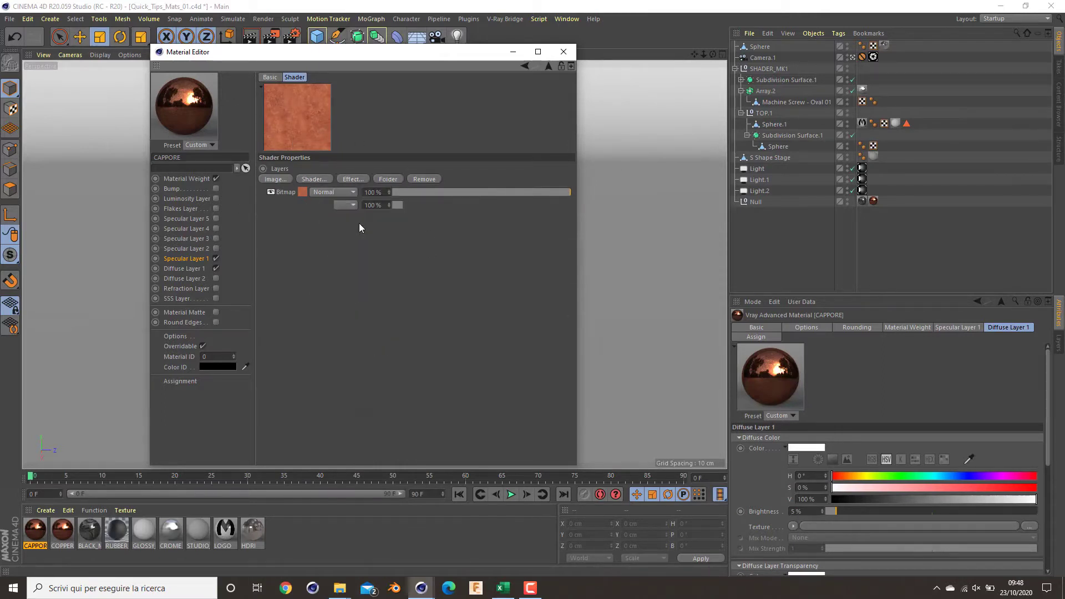
Step: Set the Color layer to a rust red with S 60% and V 72%
left_click(301, 192)
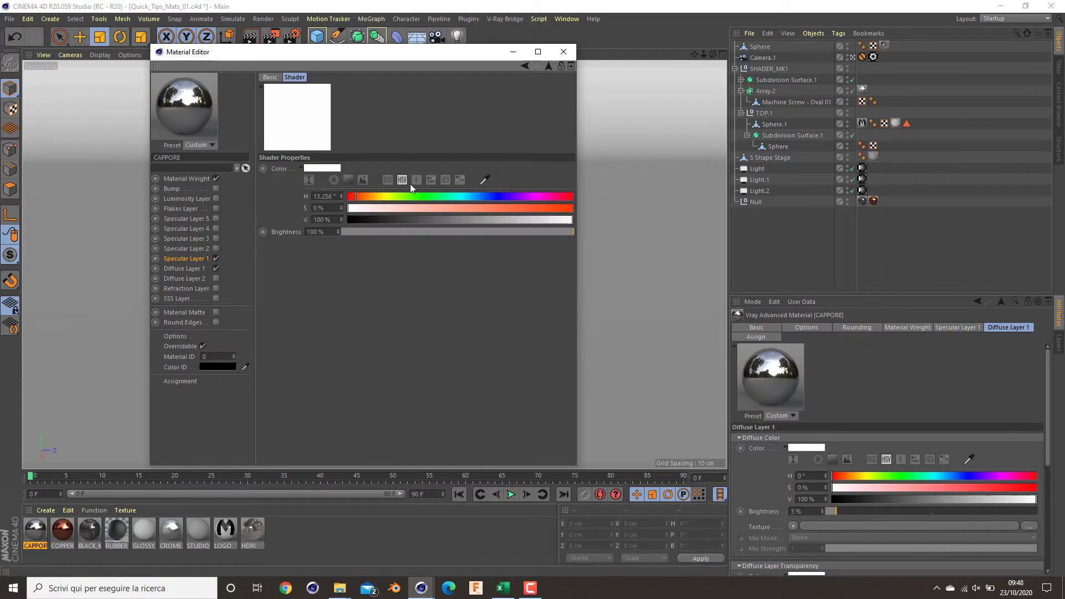
left_click(492, 219)
left_click(492, 208)
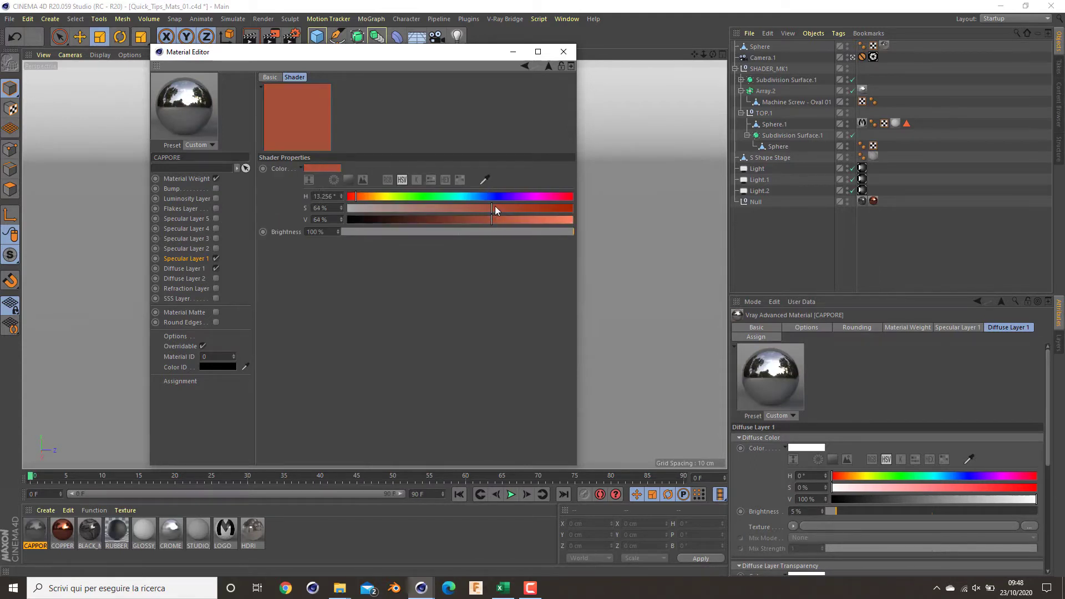
left_click(483, 208)
left_click(509, 219)
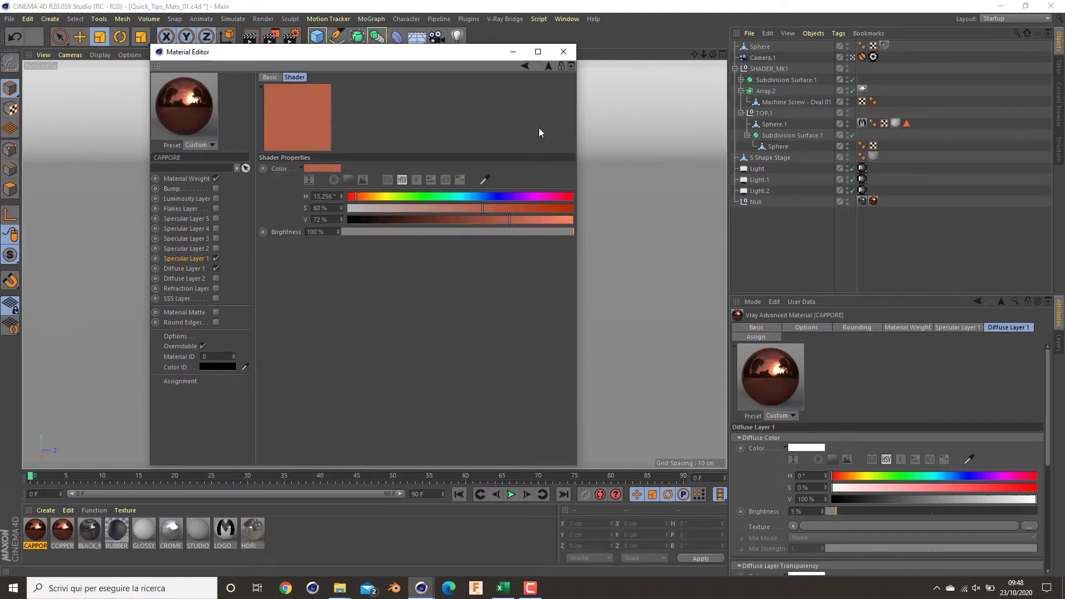
left_click(201, 259)
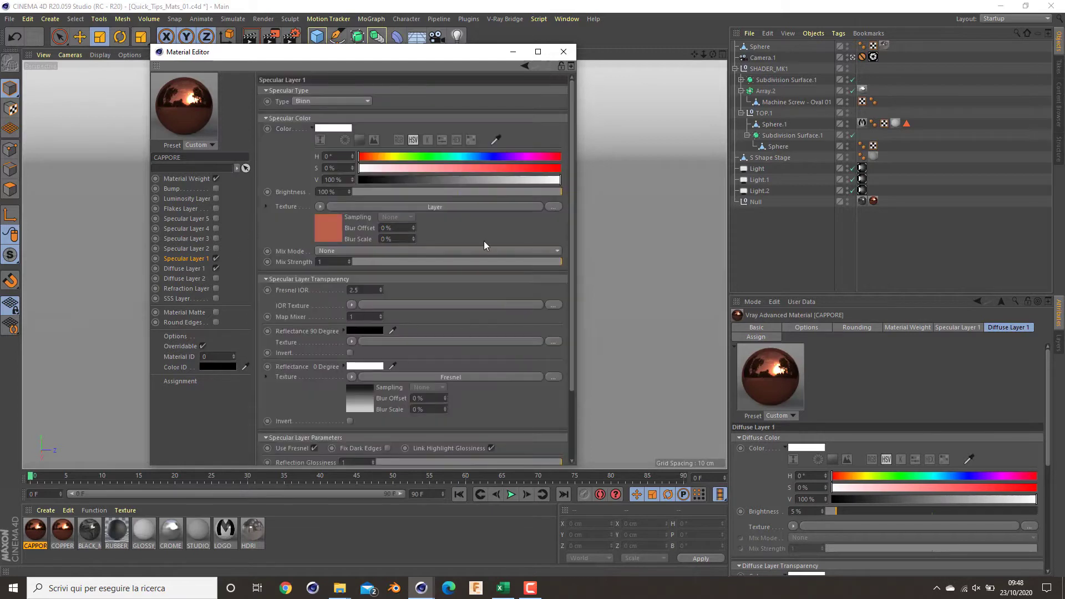
left_click(335, 226)
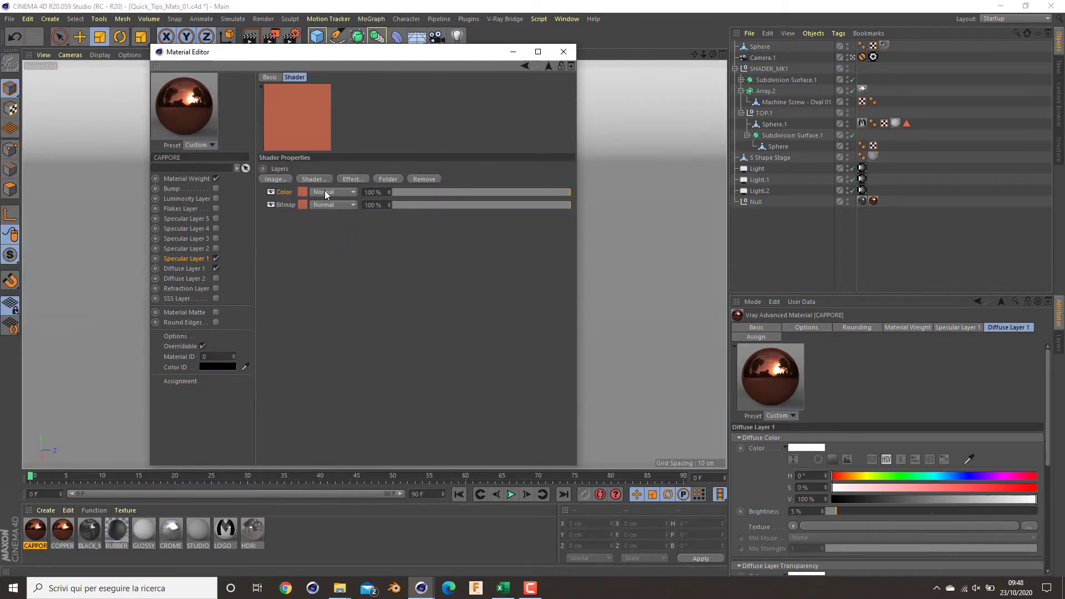
Step: Move the Bitmap layer above the Color layer at 35% opacity with Multiply blending
left_click(318, 191)
left_click(291, 205)
left_click_drag(290, 205, 290, 187)
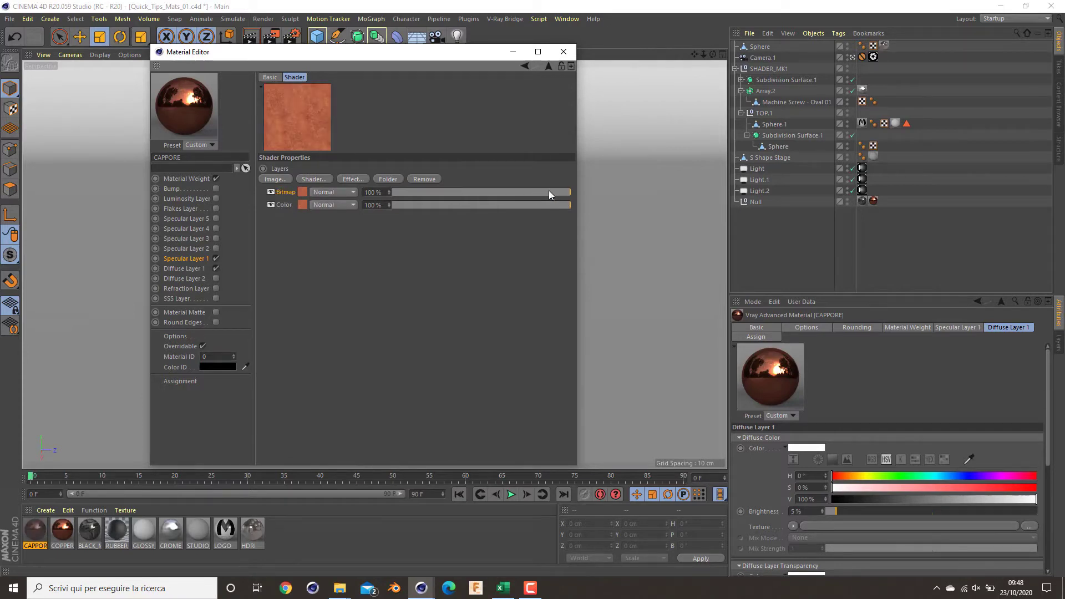
left_click_drag(549, 194, 494, 194)
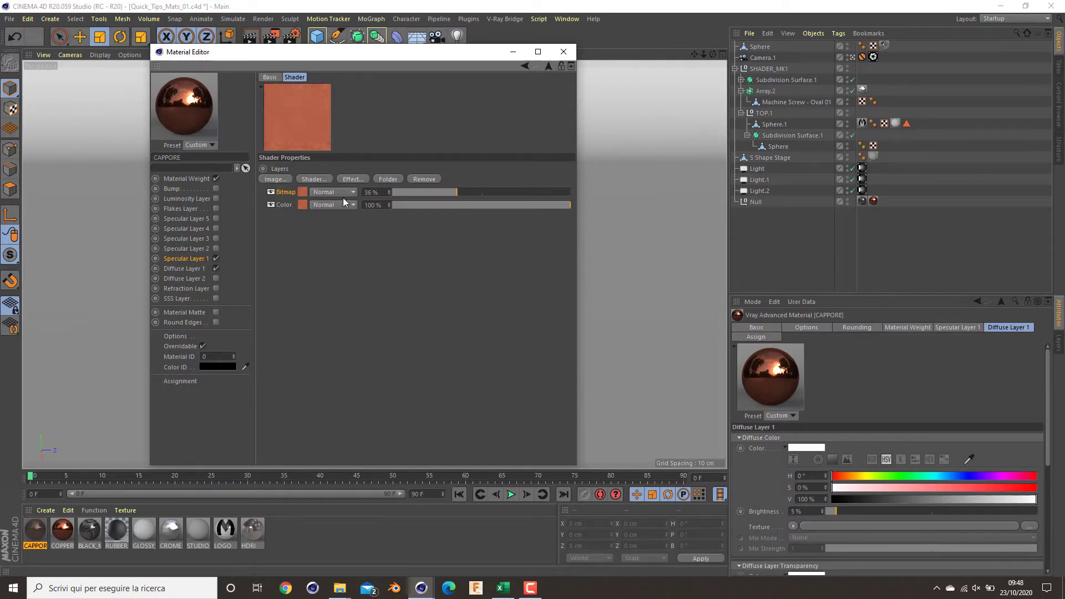
left_click(371, 192)
type("35")
key("Return")
left_click(331, 192)
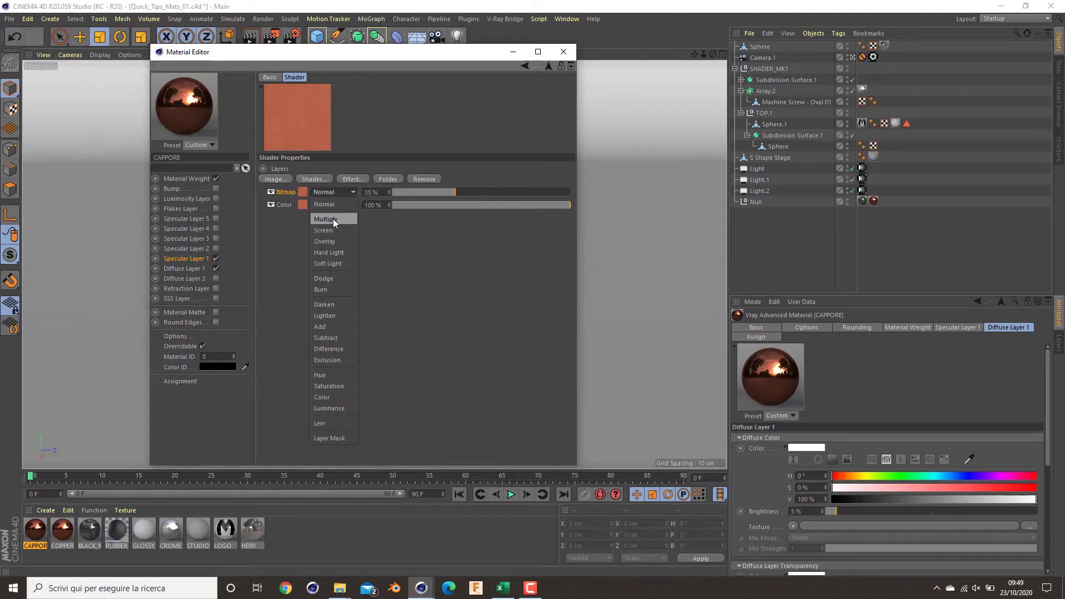
left_click(333, 218)
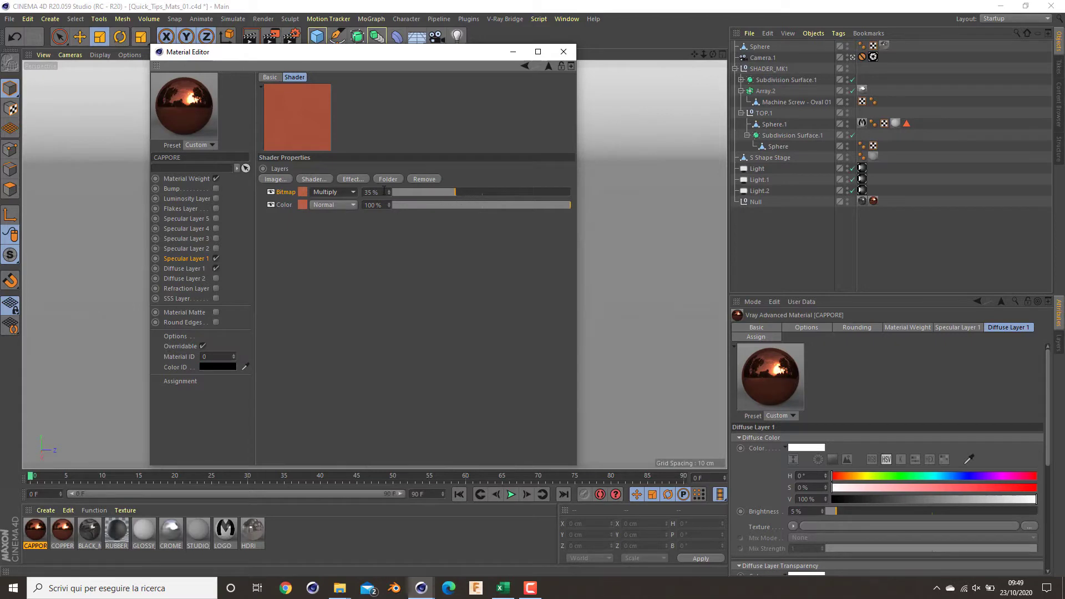
Step: Brighten the Color layer to 76% value and raise the Bitmap layer's opacity to 50%
left_click(306, 205)
left_click_drag(514, 219, 521, 220)
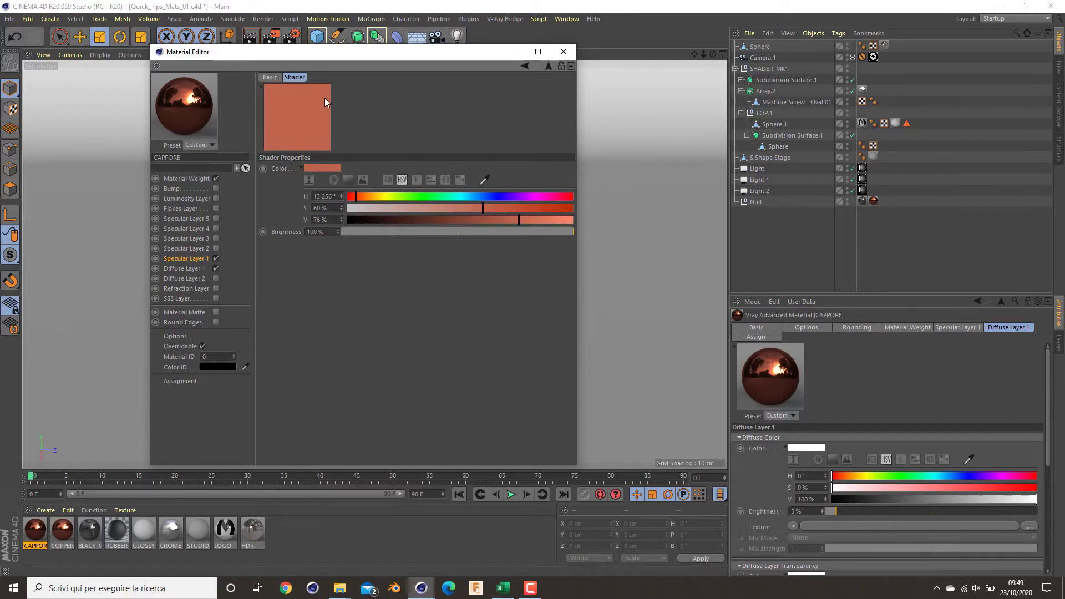
left_click(546, 66)
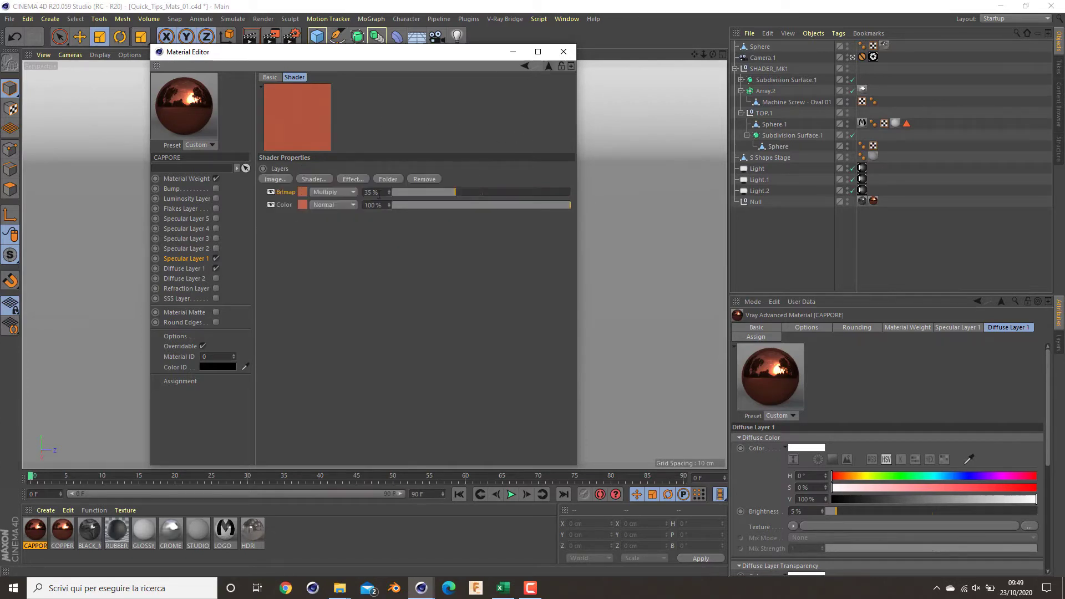
mouse_move(492, 192)
left_mouse_down()
mouse_move(514, 192)
mouse_move(495, 193)
left_mouse_up()
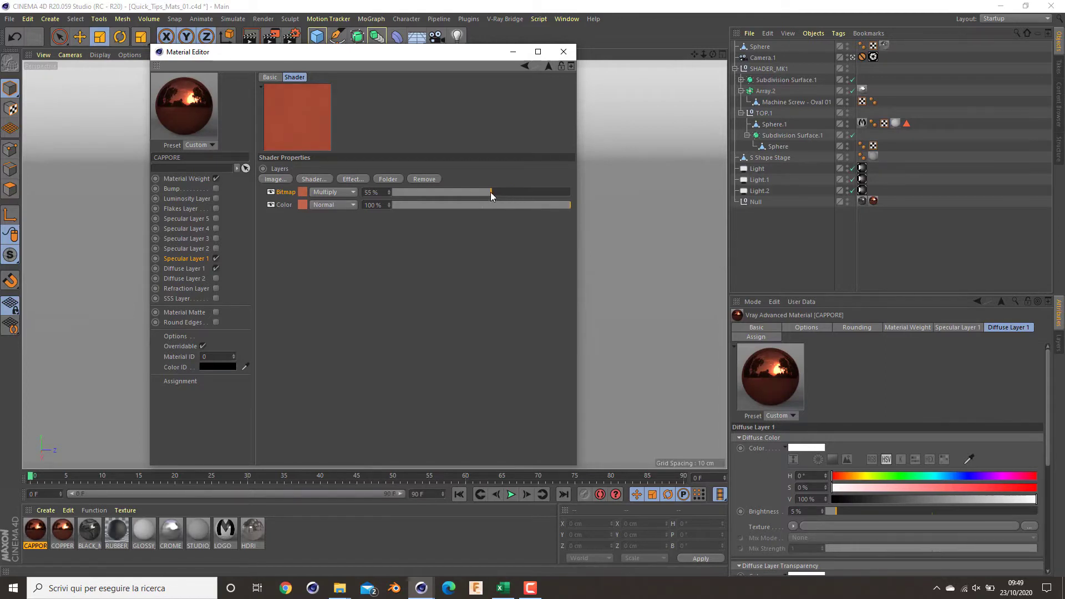
left_click(371, 192)
type("50")
key("Return")
Step: Refine the Color layer into a lighter salmon tint, about S 49% and V 87%
left_click(302, 205)
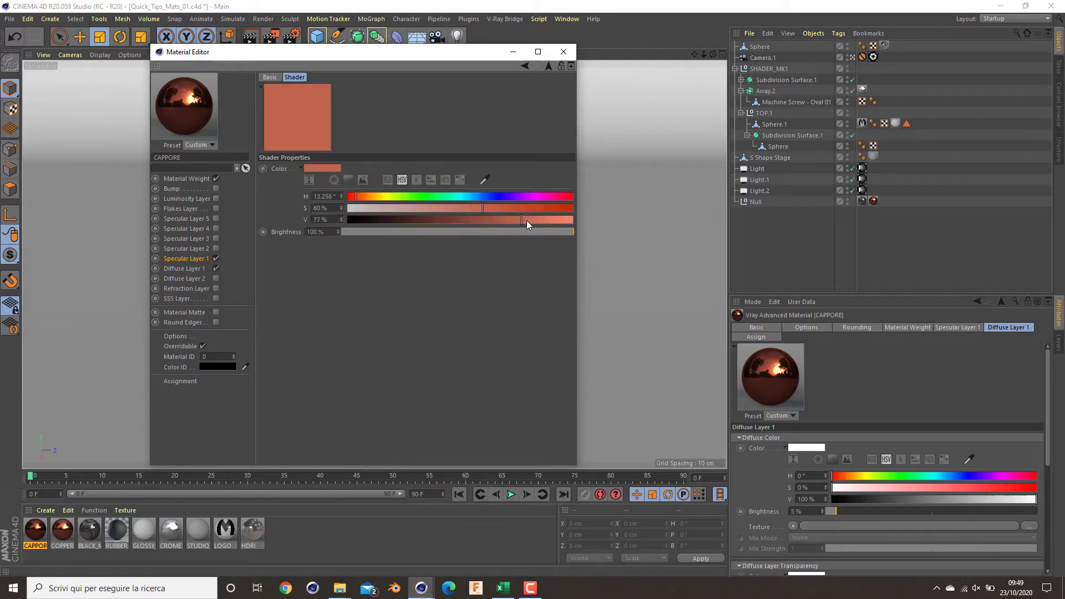
left_click_drag(527, 220, 532, 221)
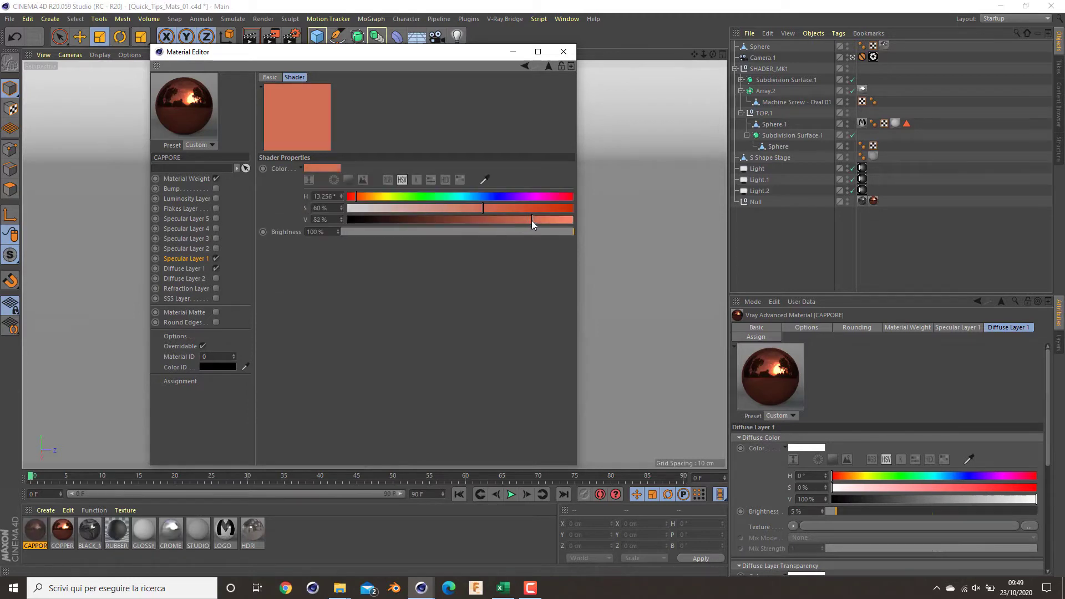
left_click(547, 66)
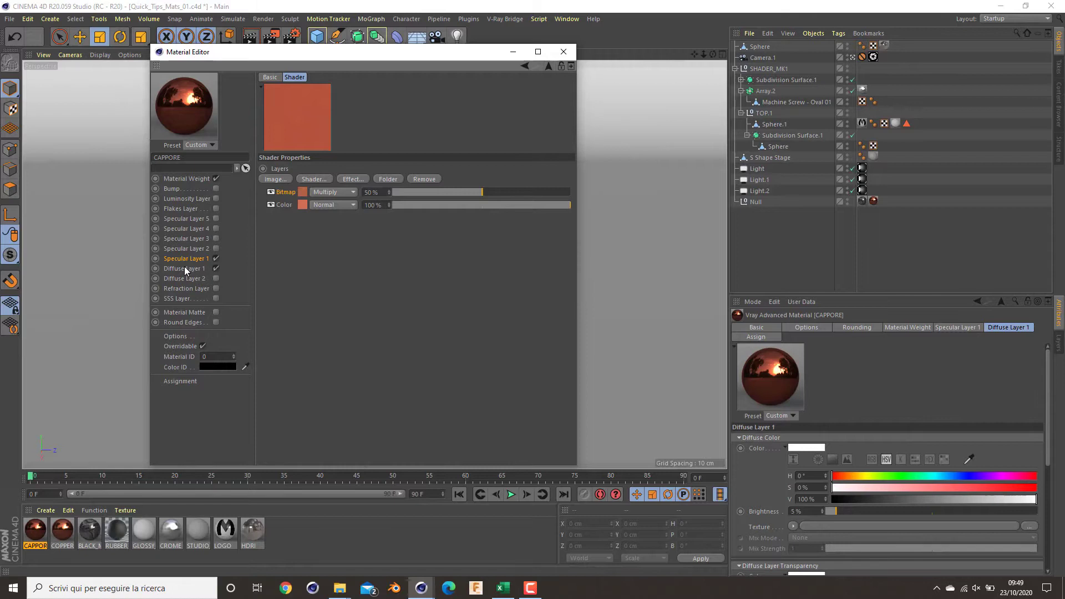
left_click(301, 207)
mouse_move(560, 221)
left_mouse_down()
mouse_move(570, 219)
mouse_move(547, 221)
left_mouse_up()
left_click(468, 208)
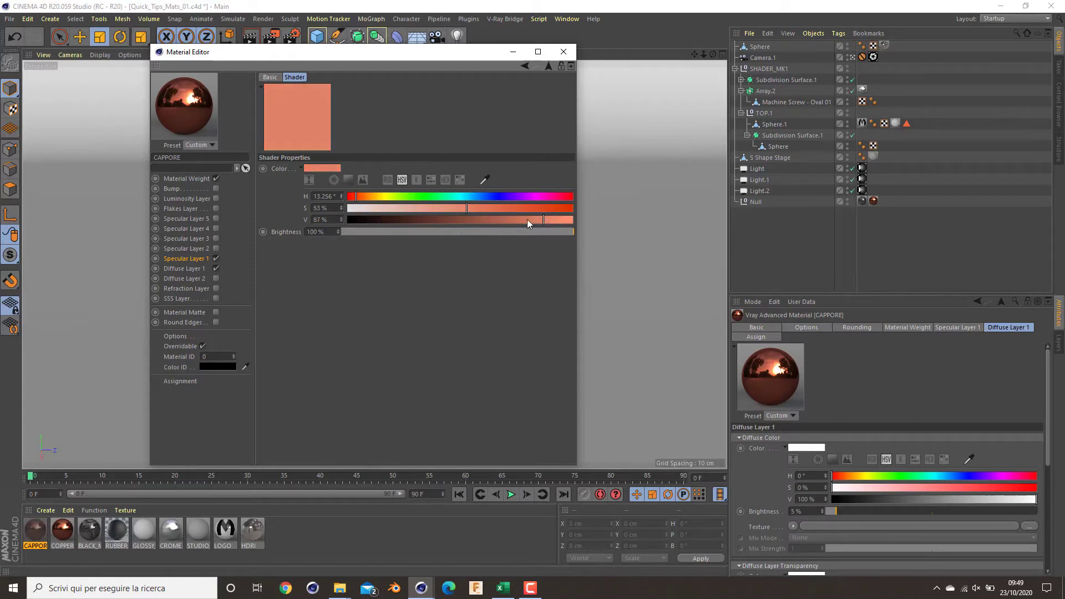
left_click_drag(464, 207, 458, 206)
left_click(548, 65)
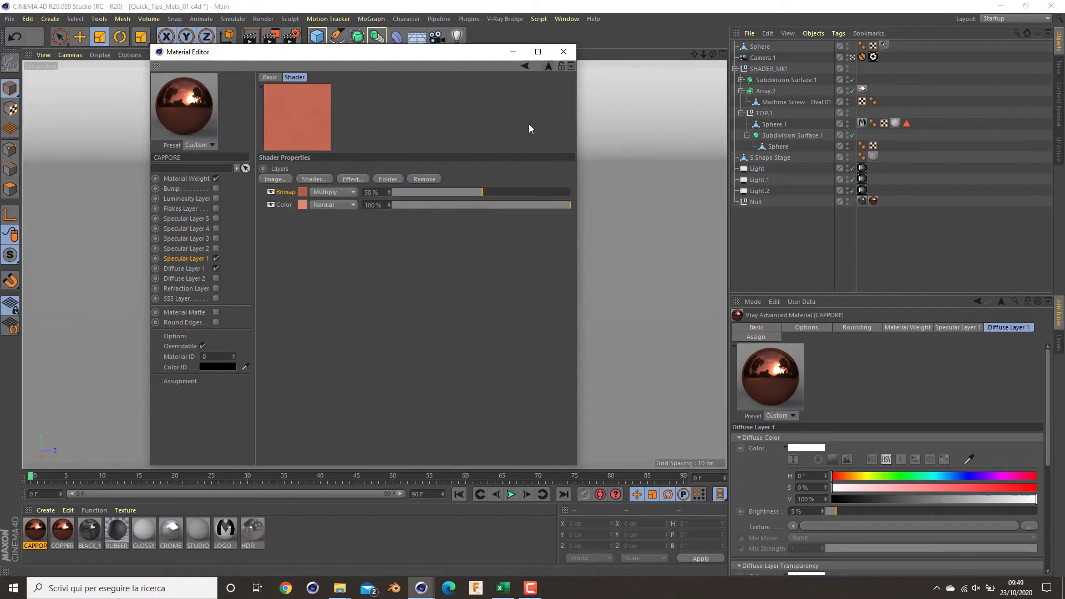
left_click(524, 66)
left_click(551, 61)
Step: Set Specular Layer 1's Reflection Glossiness to 0.9
left_click(551, 61)
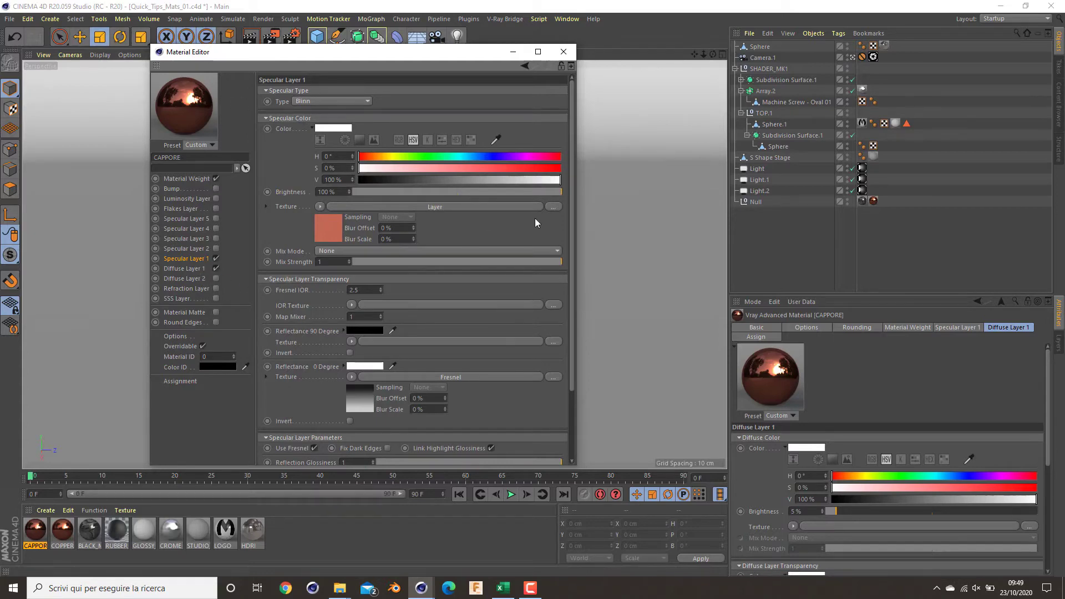
scroll(575, 224, "down", 4)
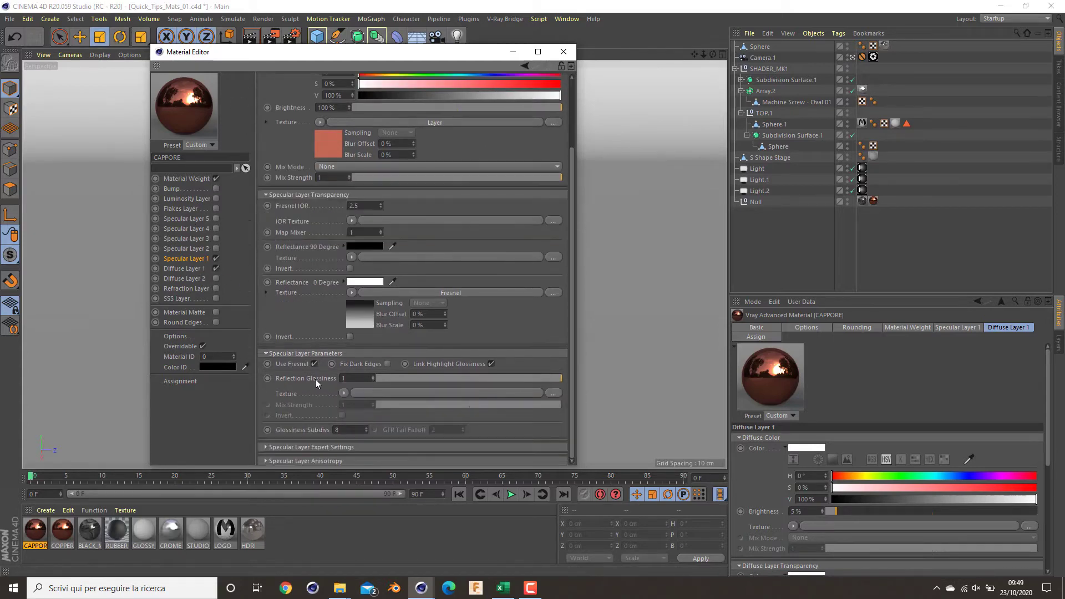
type("0.9")
key("Return")
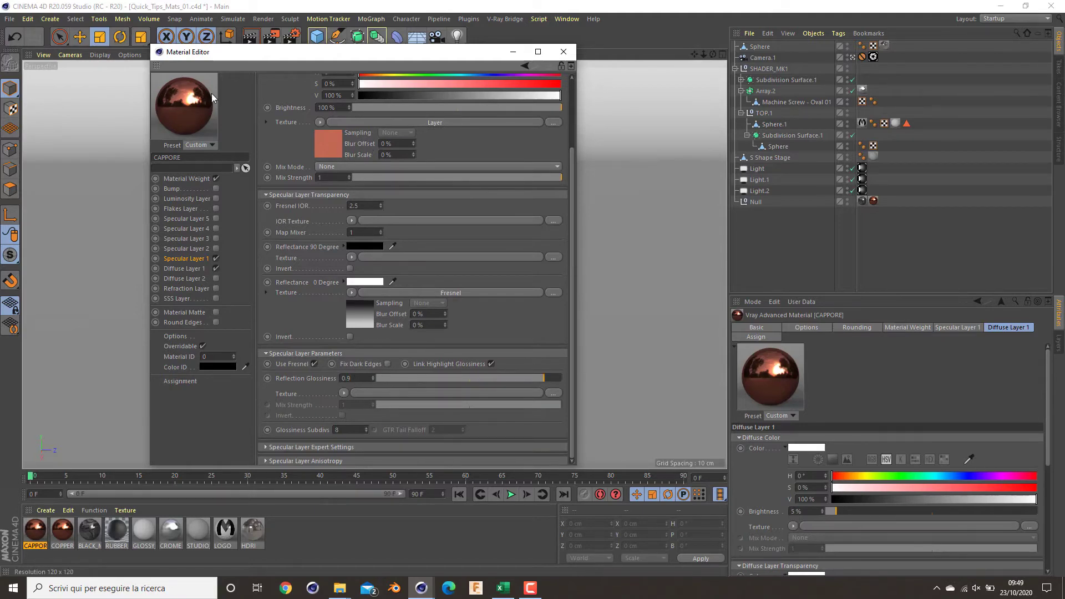
Step: Apply the CAPPORE material to the sphere as a texture tag
left_click_drag(264, 58, 505, 91)
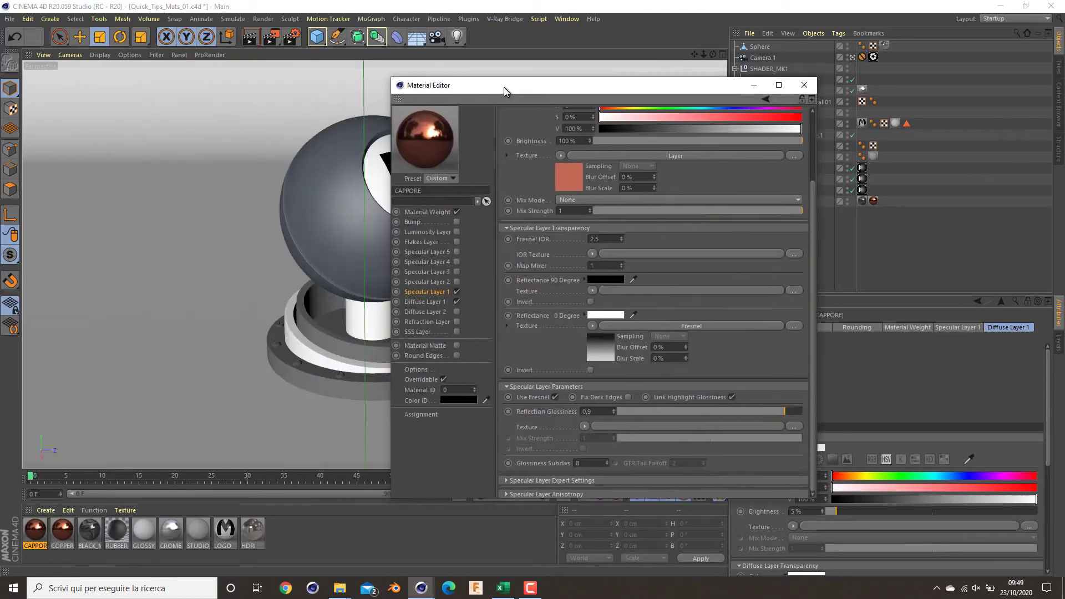
left_click_drag(35, 530, 317, 224)
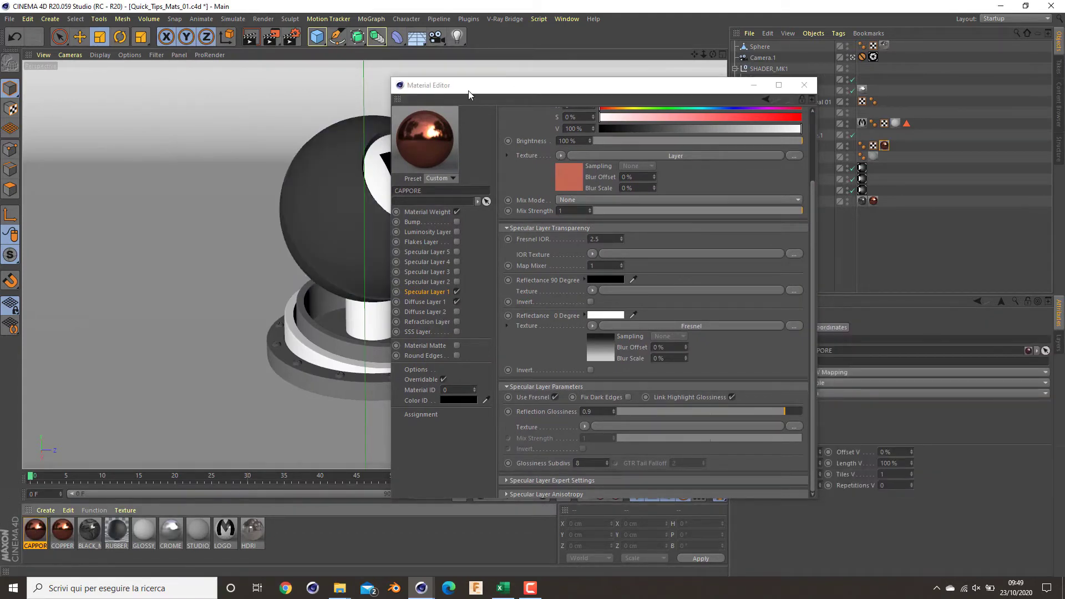
left_click(885, 145)
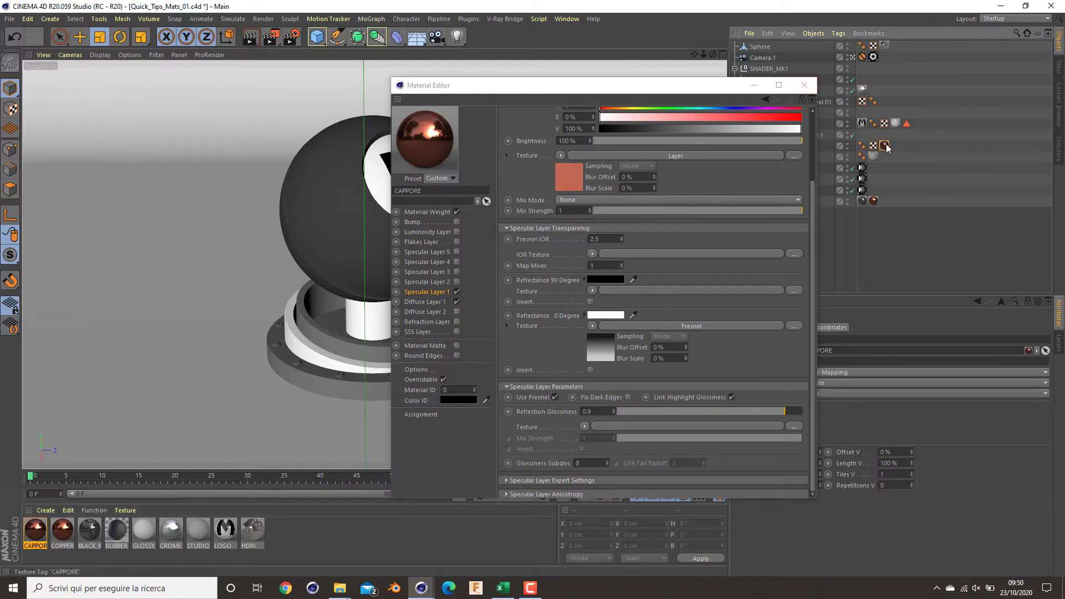
left_click(778, 85)
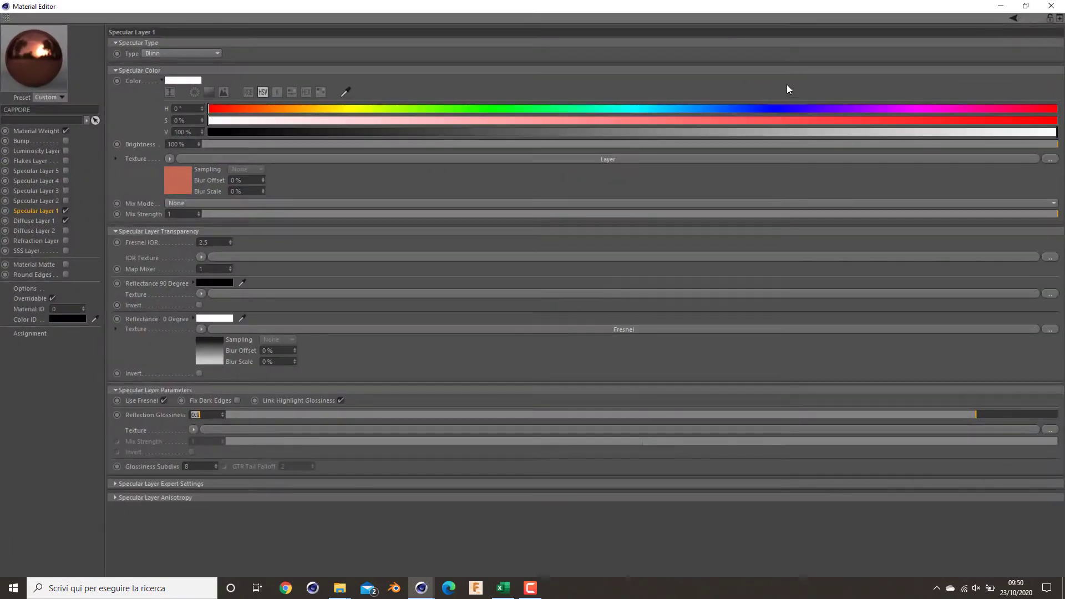
Step: Set the texture tag's Tiles U and Tiles V to 2
left_click(1053, 5)
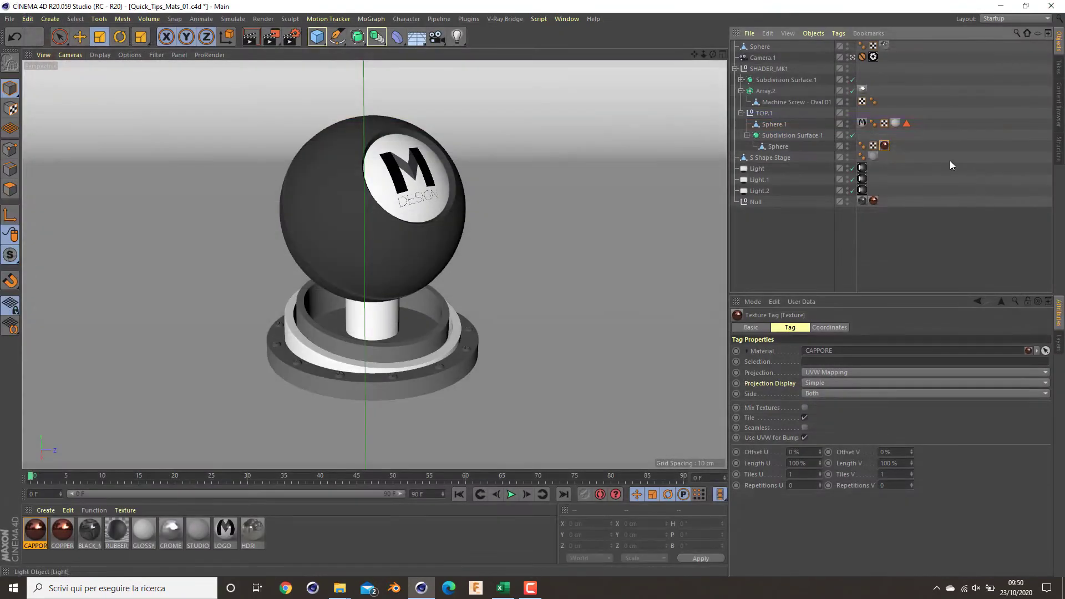
double_click(804, 474)
type("2")
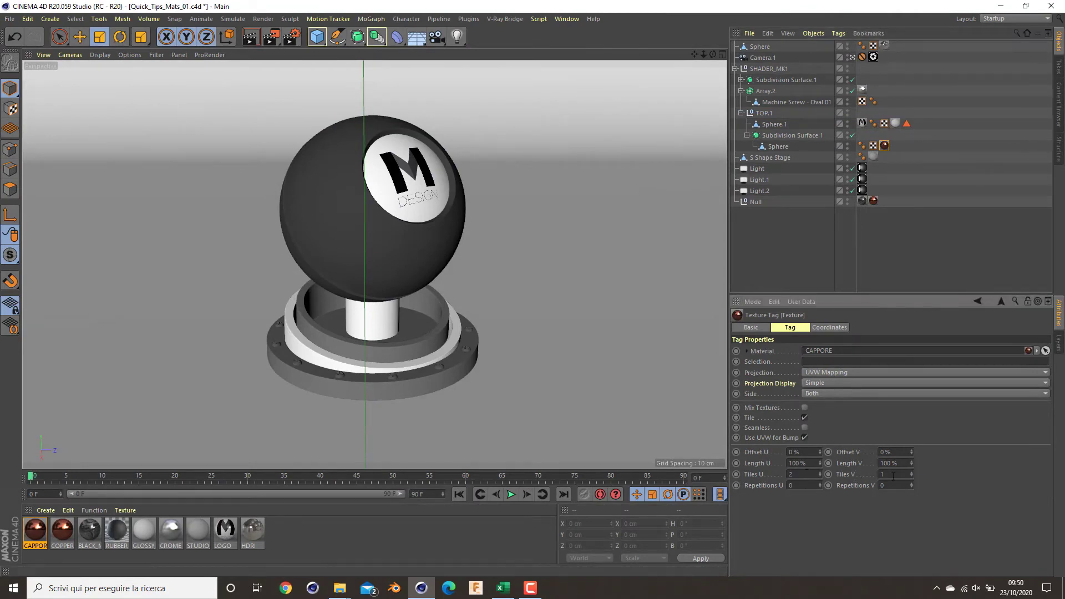
double_click(893, 474)
type("2")
key("Return")
Step: Run a test render in the Picture Viewer, then close it and stop the render
left_click(272, 38)
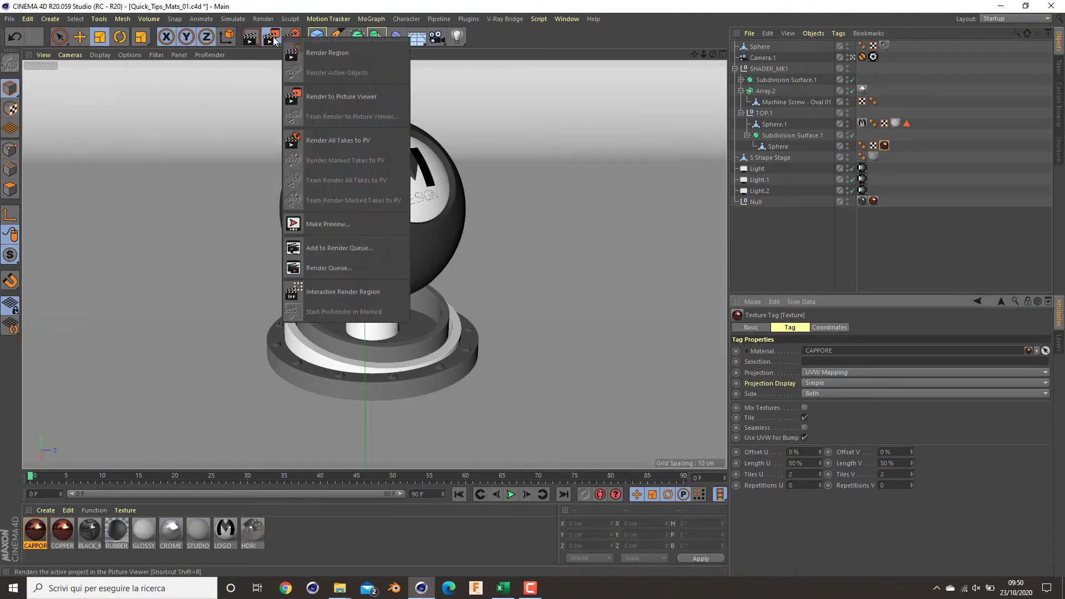
left_click(271, 39)
left_click(270, 38)
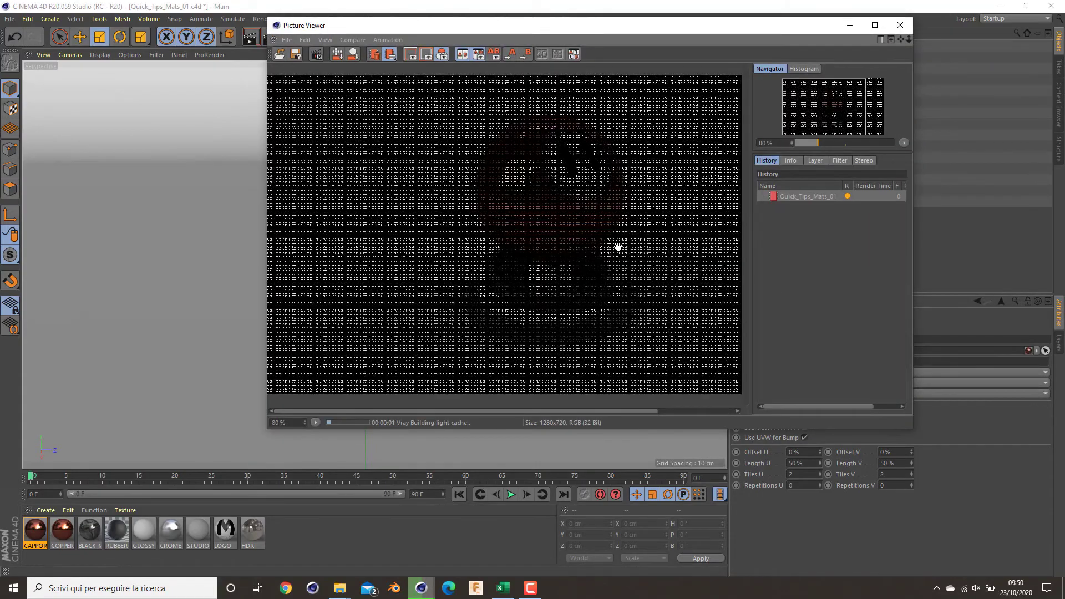
left_click_drag(618, 245, 545, 248)
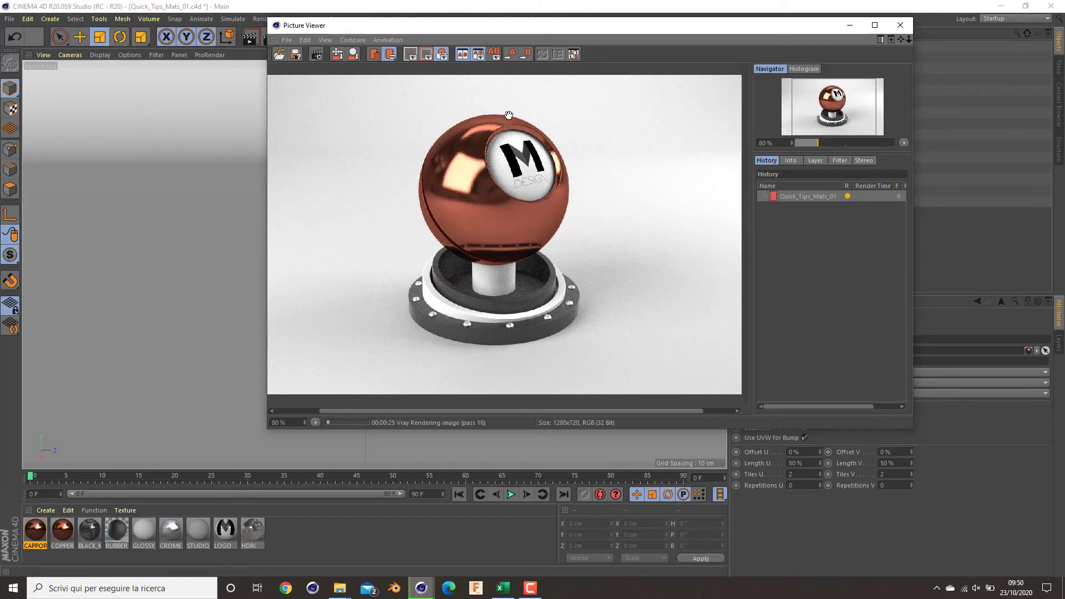
left_click_drag(477, 29, 501, 95)
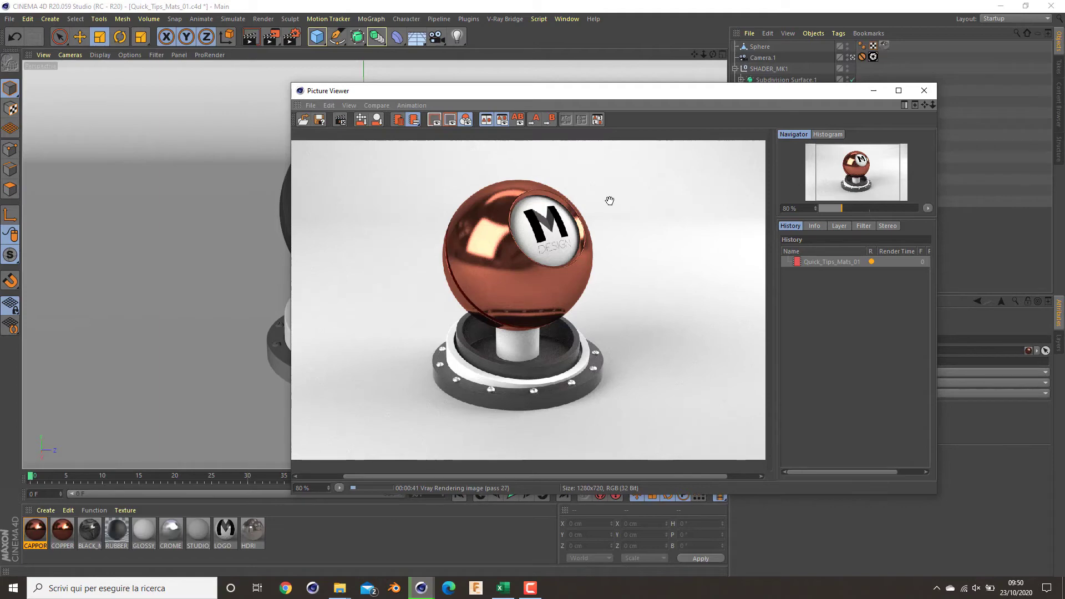
left_click(924, 92)
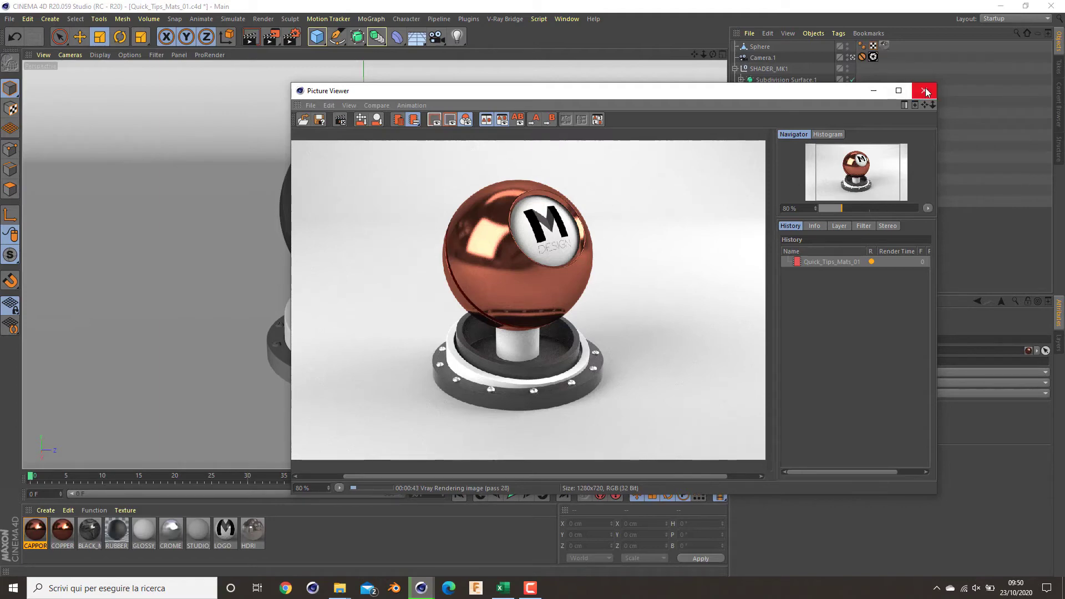
left_click(550, 333)
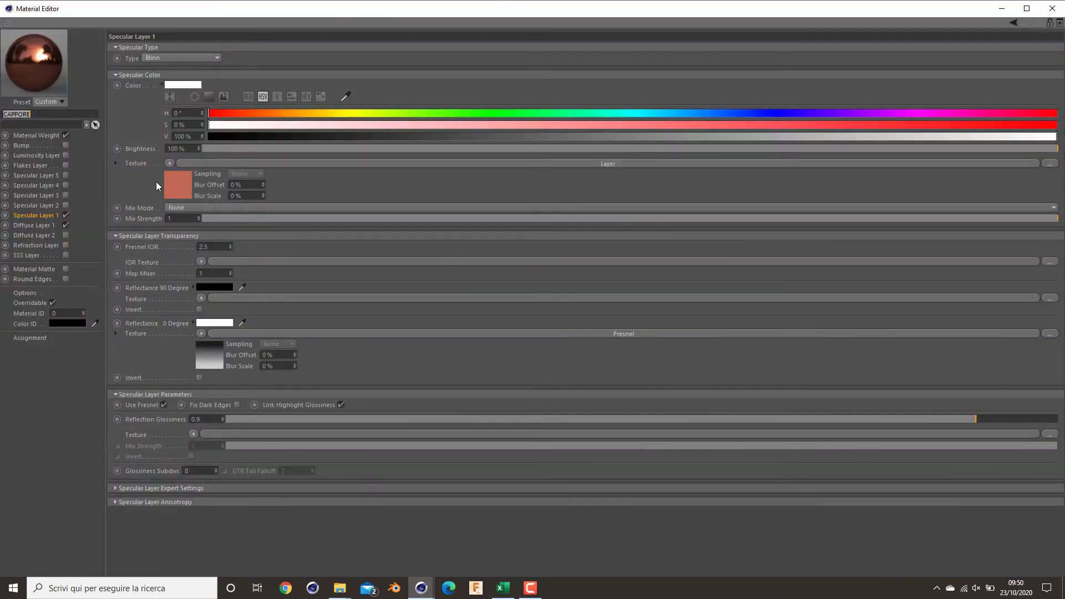
Step: Enable Bump and load 33_copper metal texture-seamless.jpg as the bump texture
left_click(168, 182)
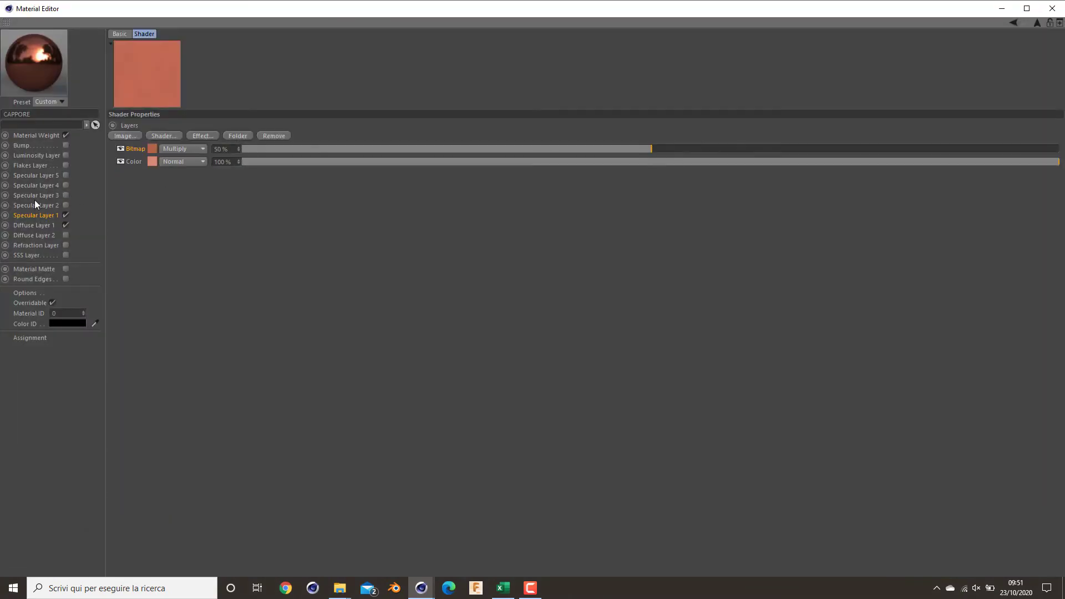
left_click(64, 144)
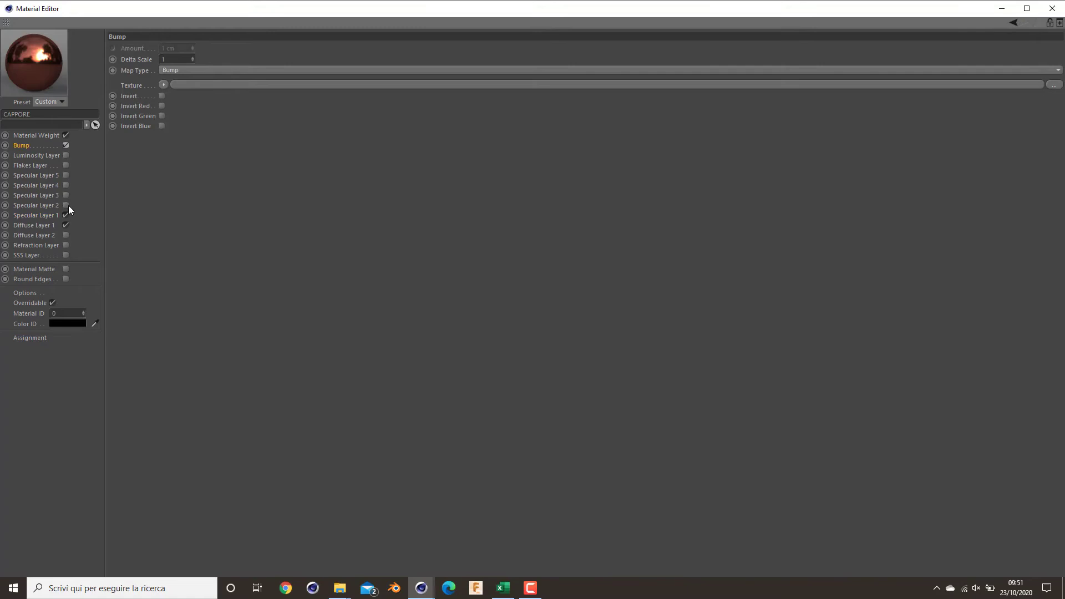
mouse_move(340, 587)
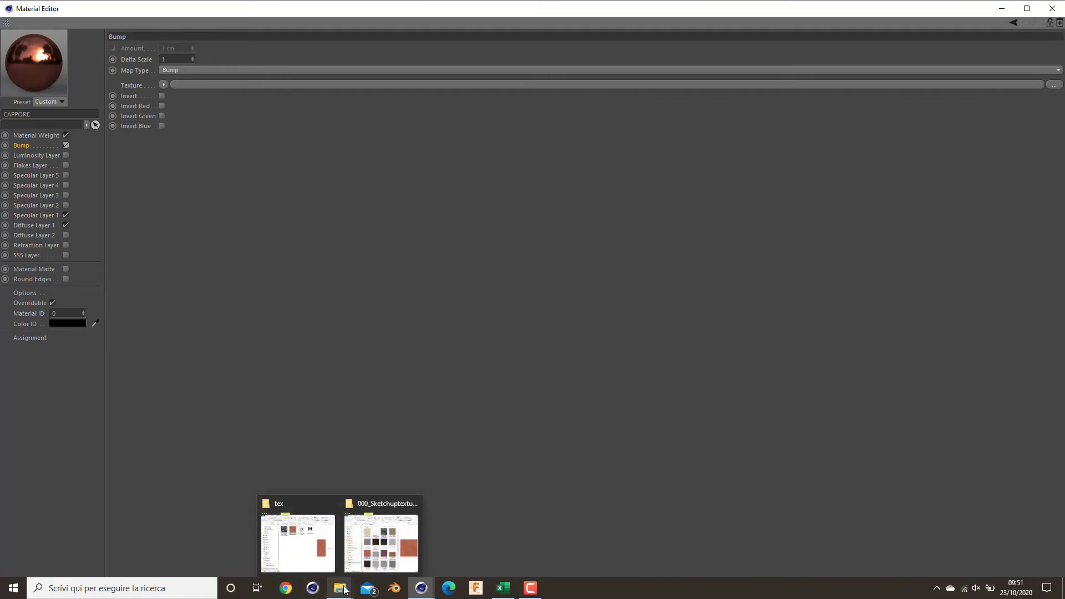
left_click(297, 535)
left_click_drag(791, 232, 142, 88)
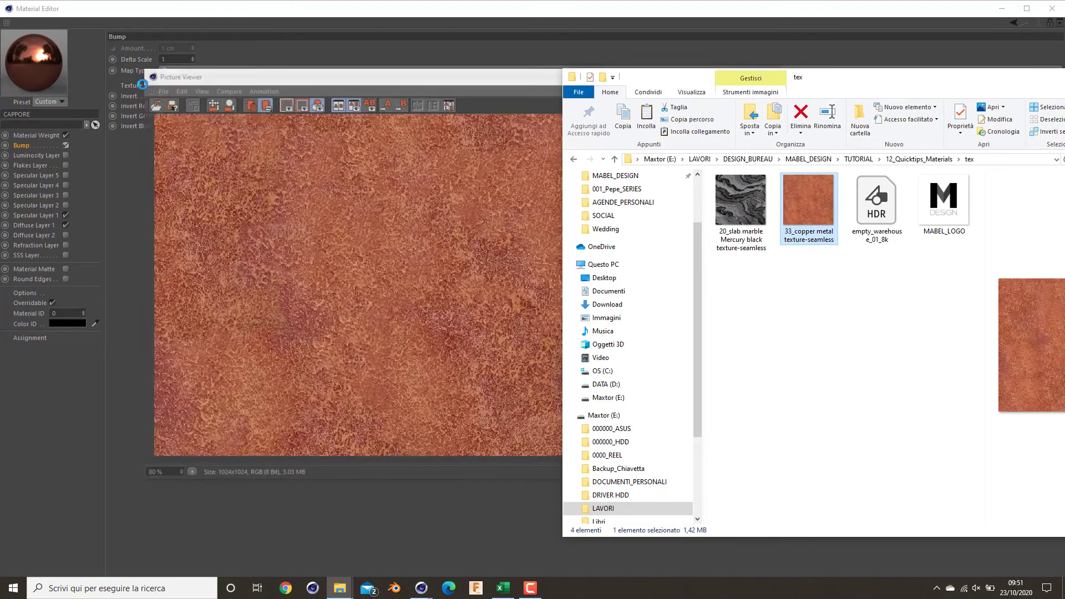
left_click(546, 76)
left_click(775, 75)
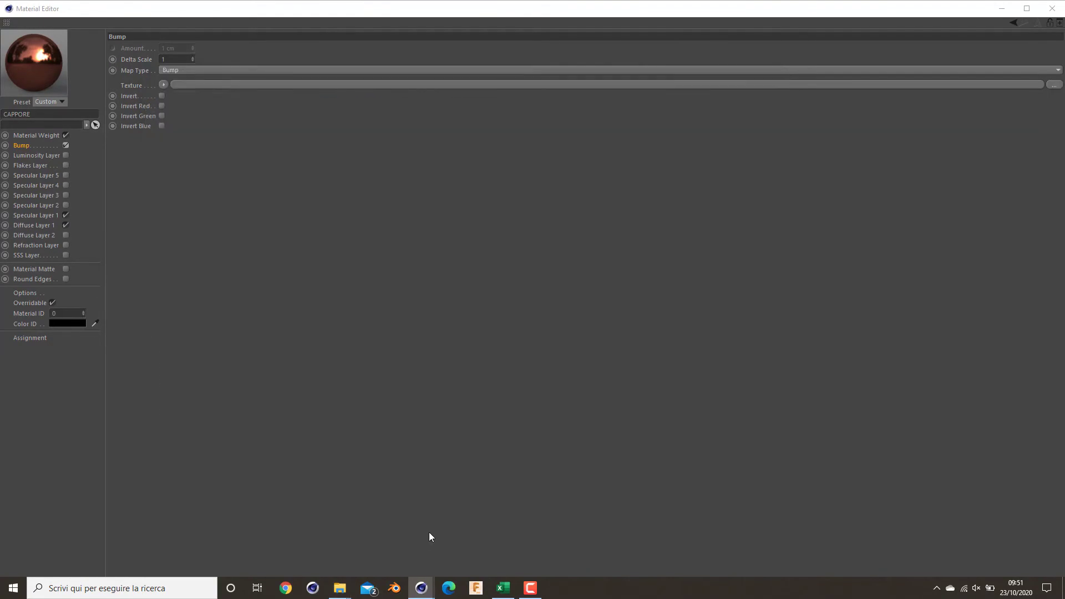
mouse_move(339, 587)
left_click(322, 549)
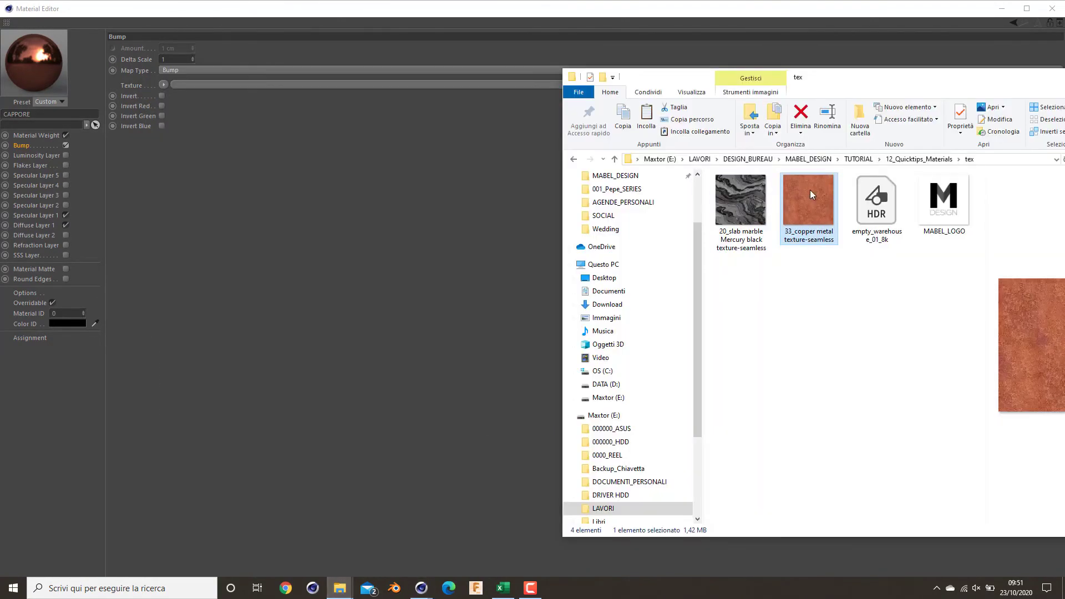
left_click(155, 102)
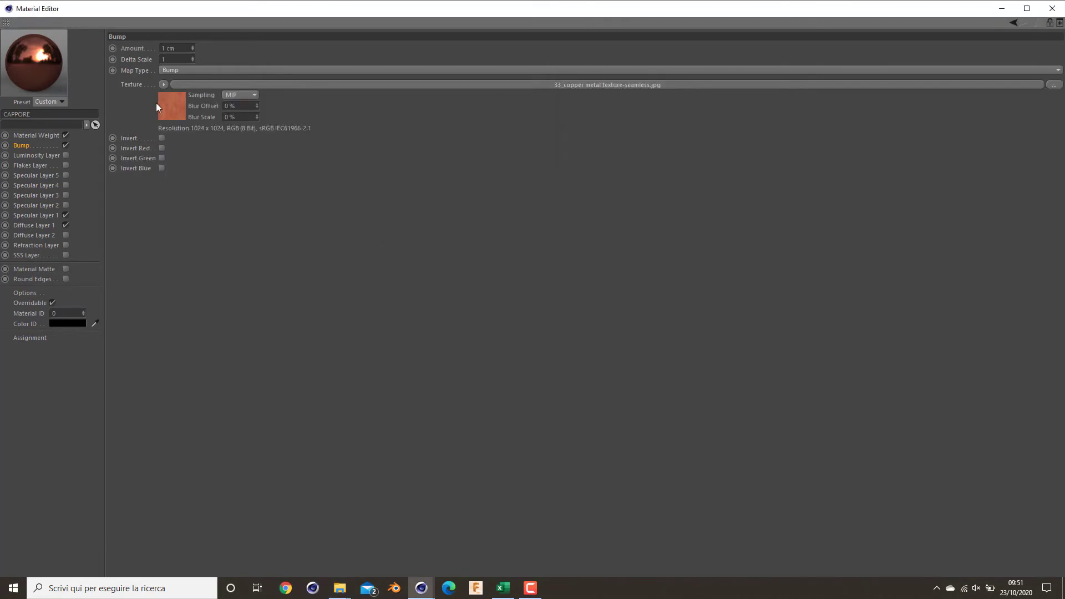
Step: Wrap the copper bump image in a Filter shader with Saturation -100% and Contrast -20%
left_click(164, 84)
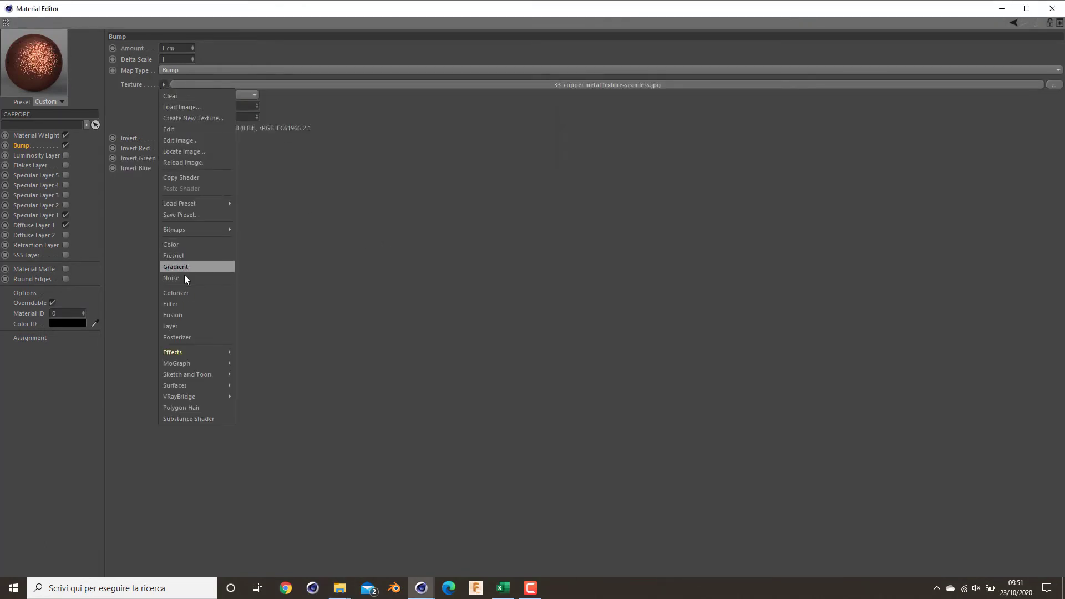
left_click(182, 305)
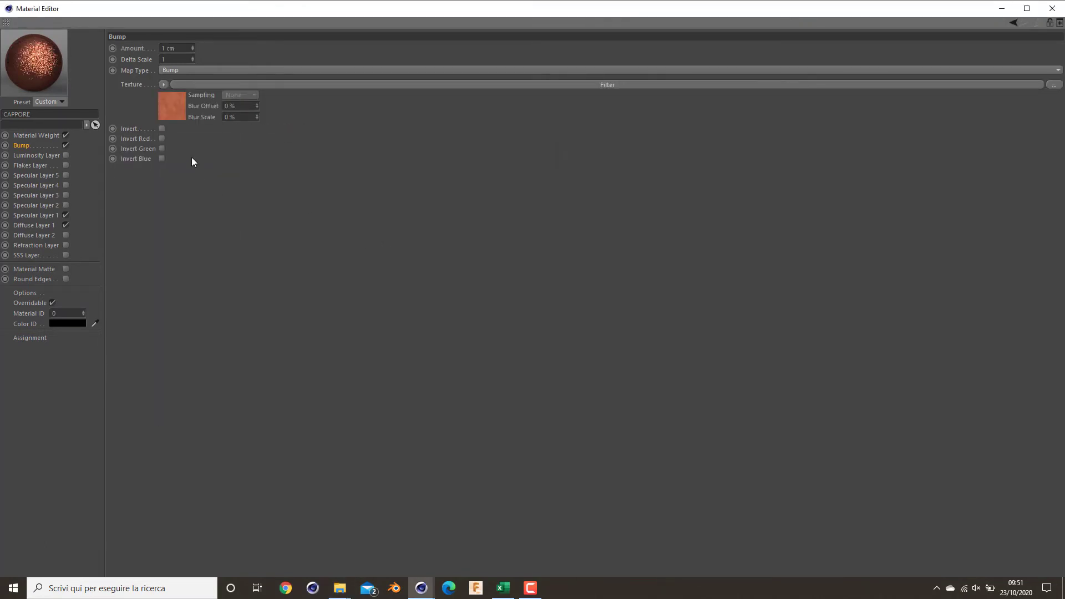
left_click(172, 110)
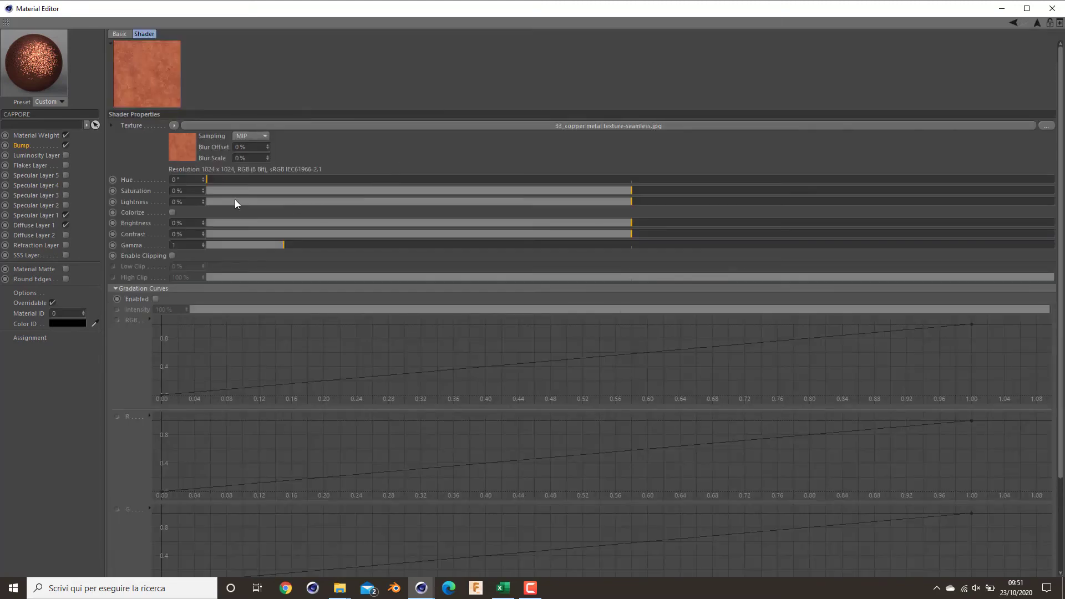
left_click_drag(228, 191, 35, 217)
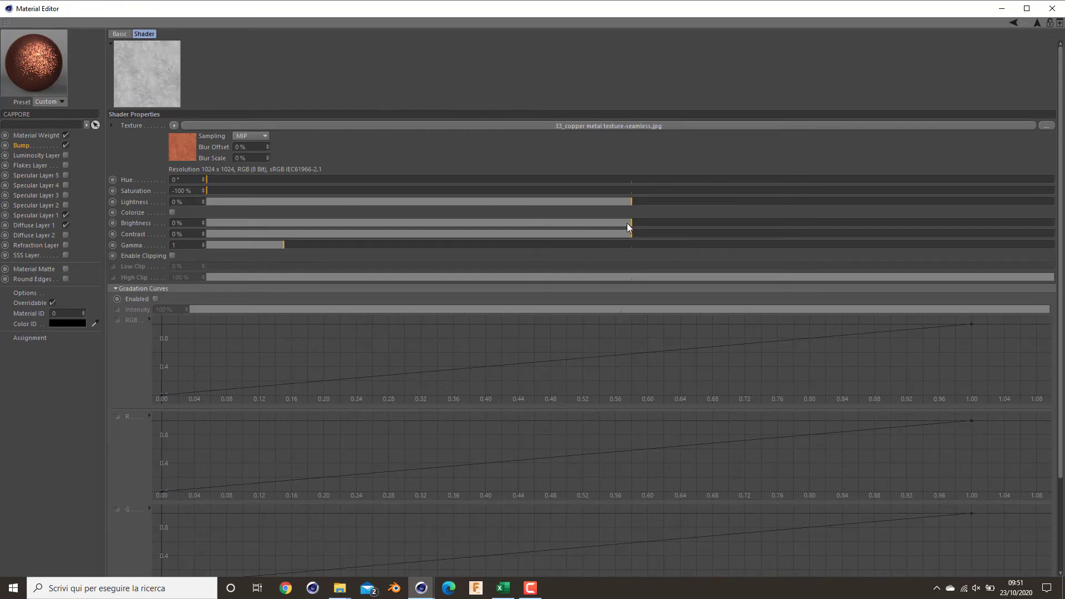
left_click_drag(630, 234, 585, 238)
left_click(178, 234)
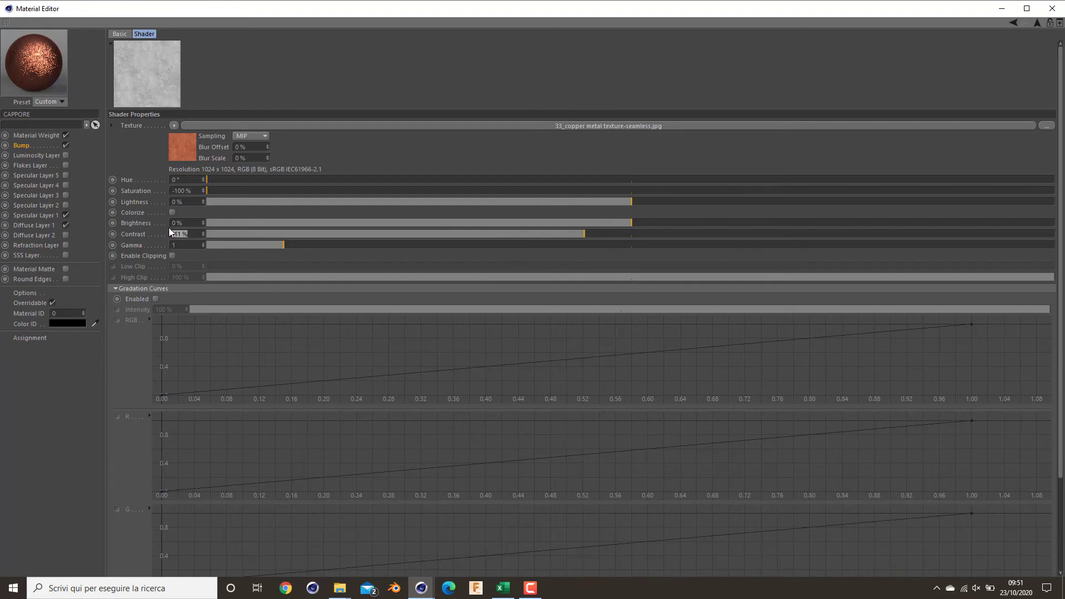
key("BackSpace")
type("-20")
key("Return")
Step: Set the Bump channel Amount to 0.005 cm, undoing a mistaken 0.0001 entry
left_click(25, 145)
double_click(169, 48)
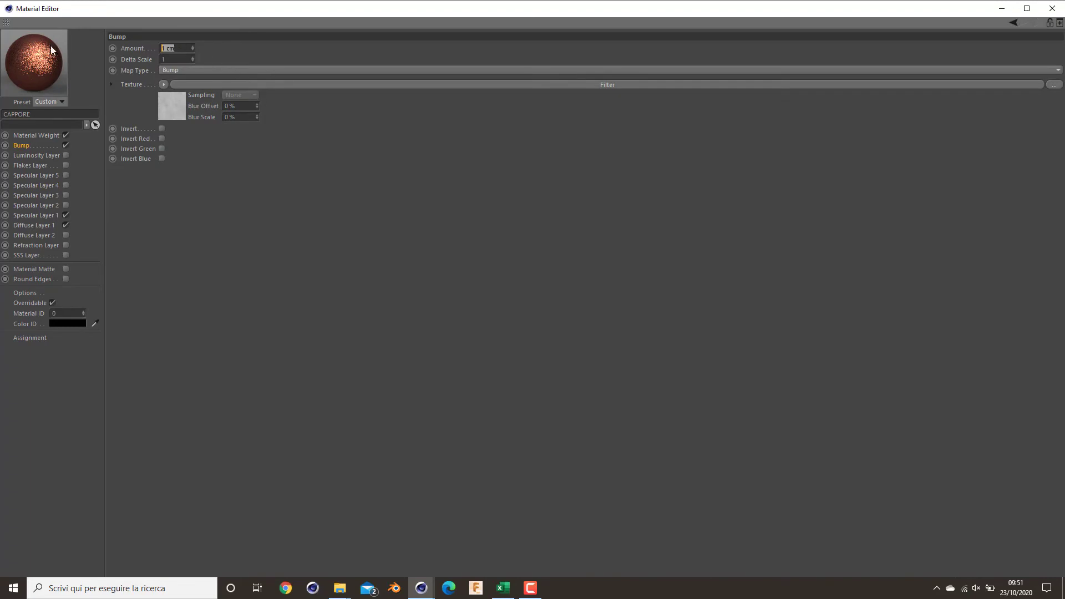
type("0.000")
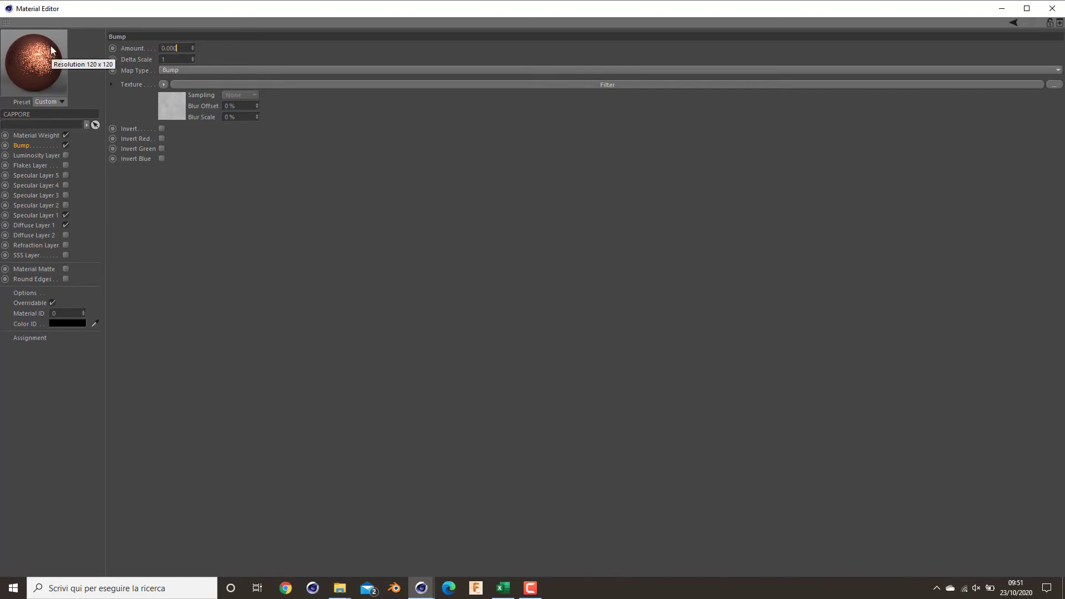
type("1")
key("Return")
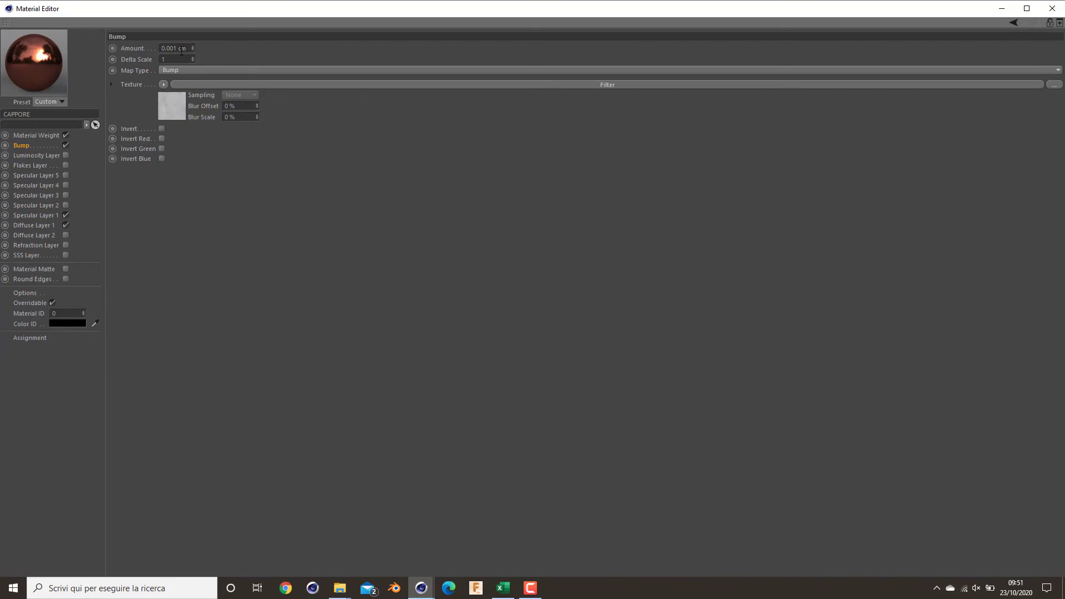
key("ctrl+z")
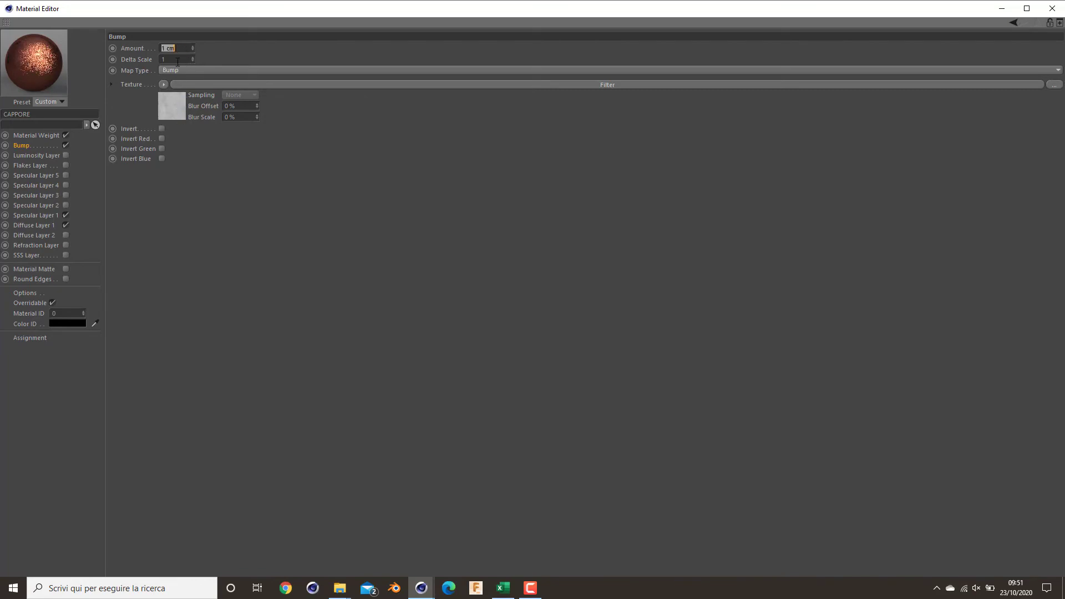
type("0.005")
key("Return")
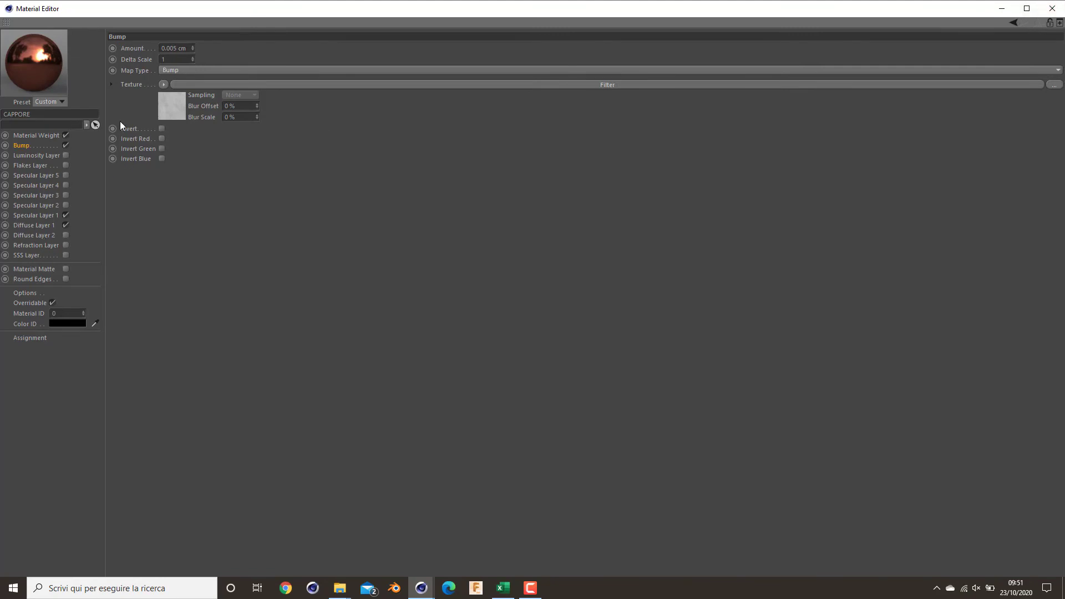
Step: Load the copper metal texture from Explorer into Diffuse Layer 1's Texture slot
left_click(50, 223)
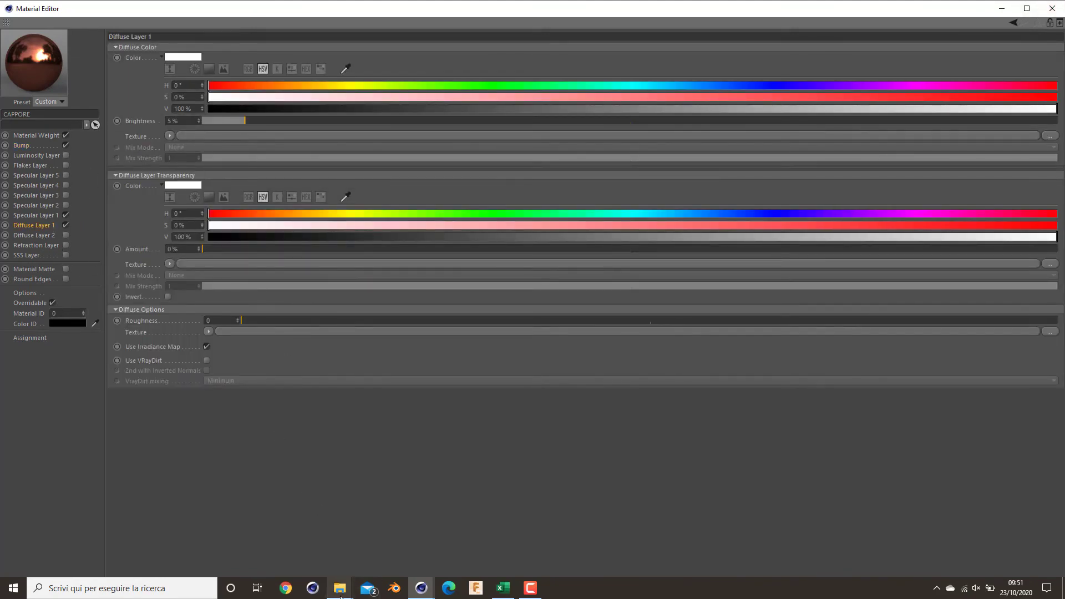
mouse_move(340, 588)
left_click(388, 541)
left_click_drag(808, 200, 198, 130)
left_click(170, 135)
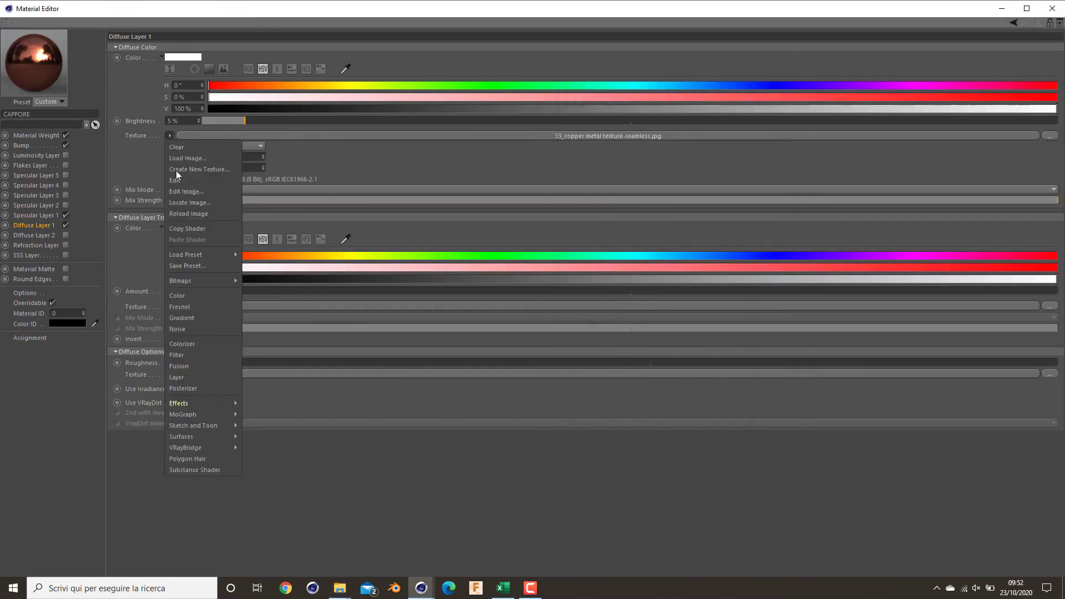
left_click(310, 159)
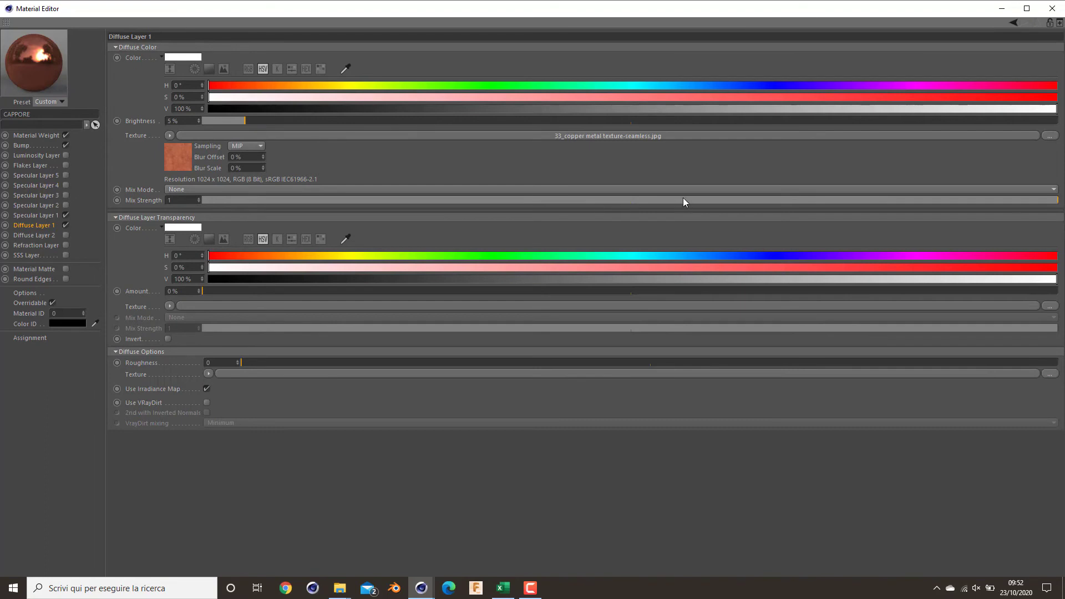
Step: Set the diffuse Mix Strength to 0.3 and switch off Specular Layer 1 and Bump
left_click_drag(684, 199, 464, 196)
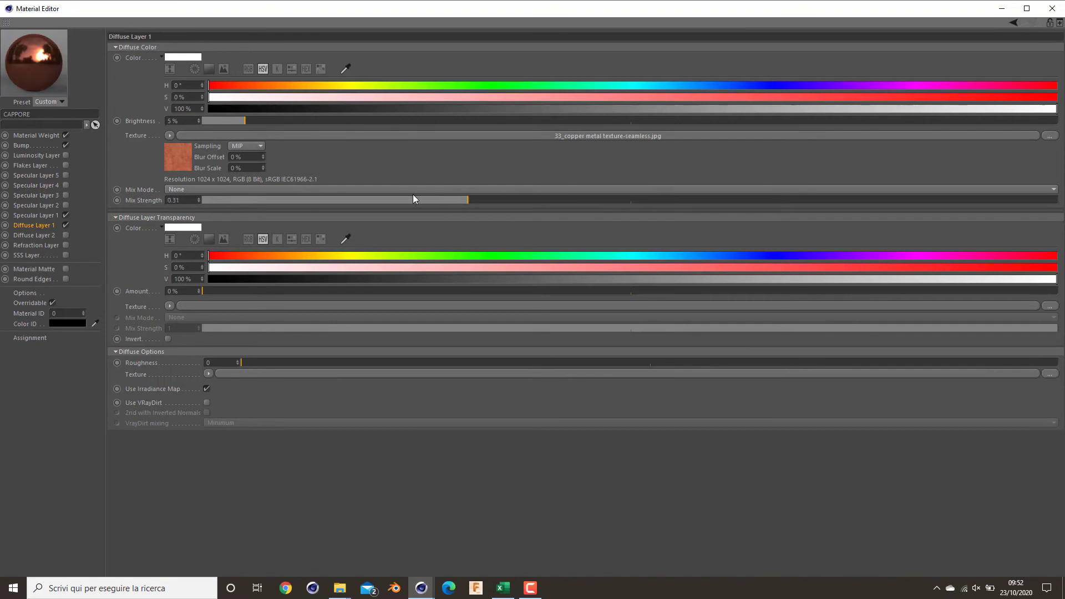
key("BackSpace")
key("Return")
left_click(65, 215)
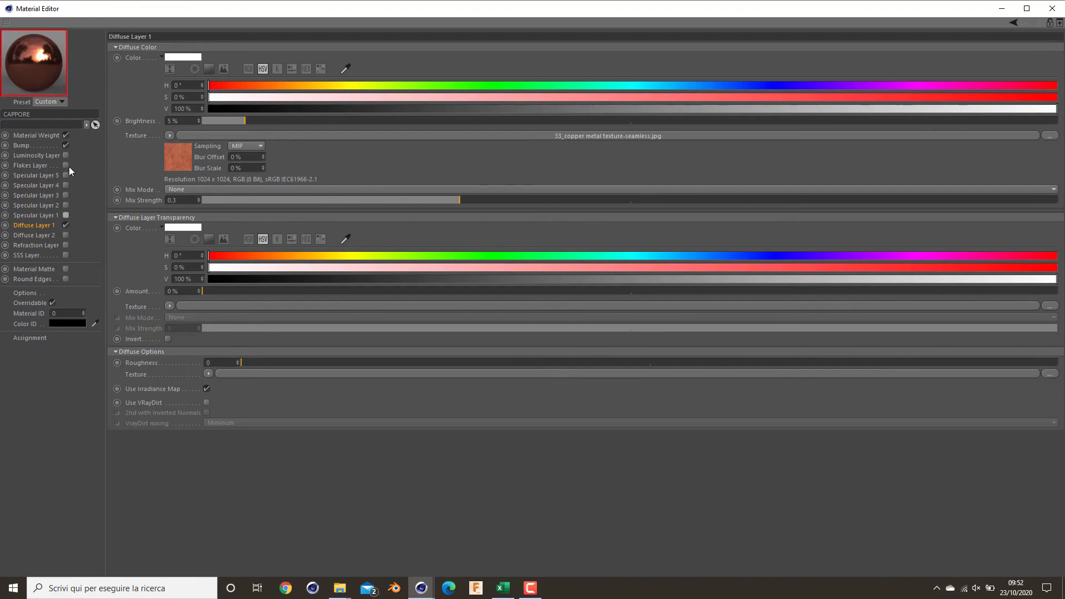
left_click(66, 145)
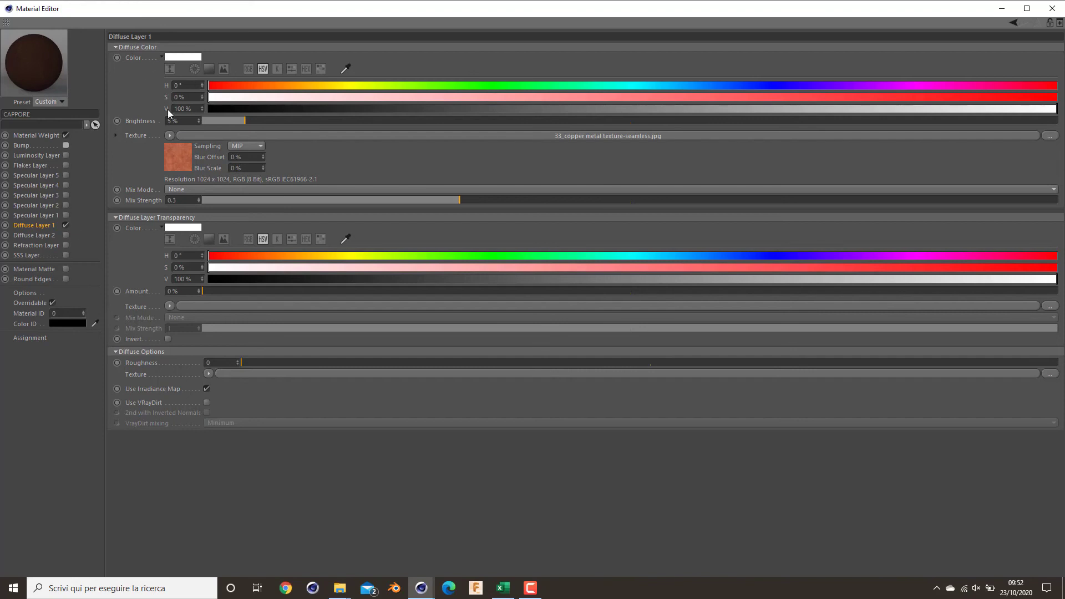
Step: Re-enable Bump and Specular Layer 1 and close the Material Editor
left_click(66, 145)
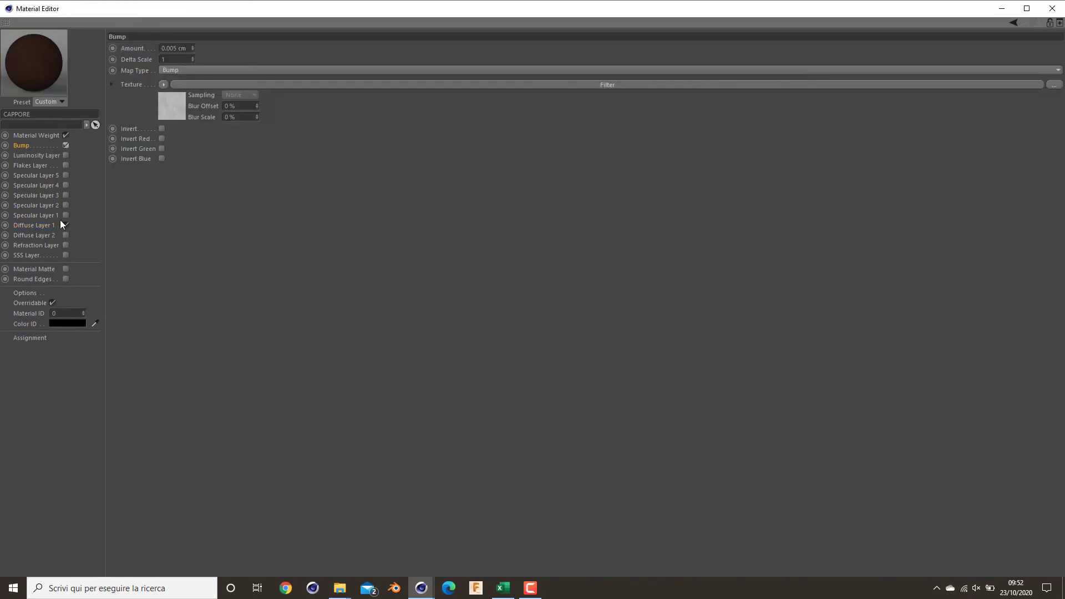
left_click(66, 215)
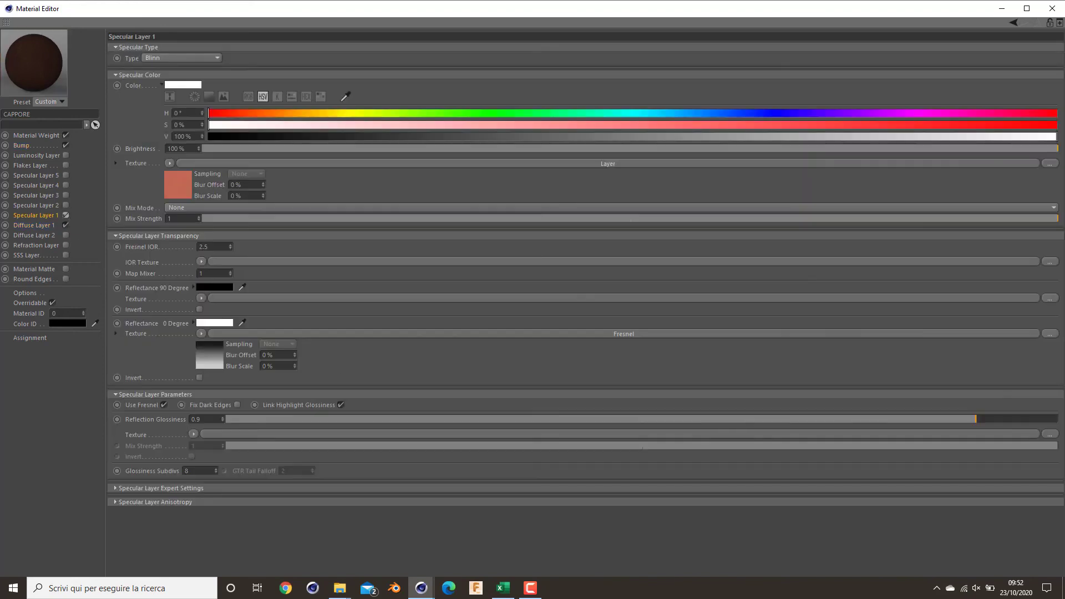
left_click(1044, 12)
Step: Render to the Picture Viewer, delete the copper texture history entry, and inspect the copper ball render
left_click(278, 39)
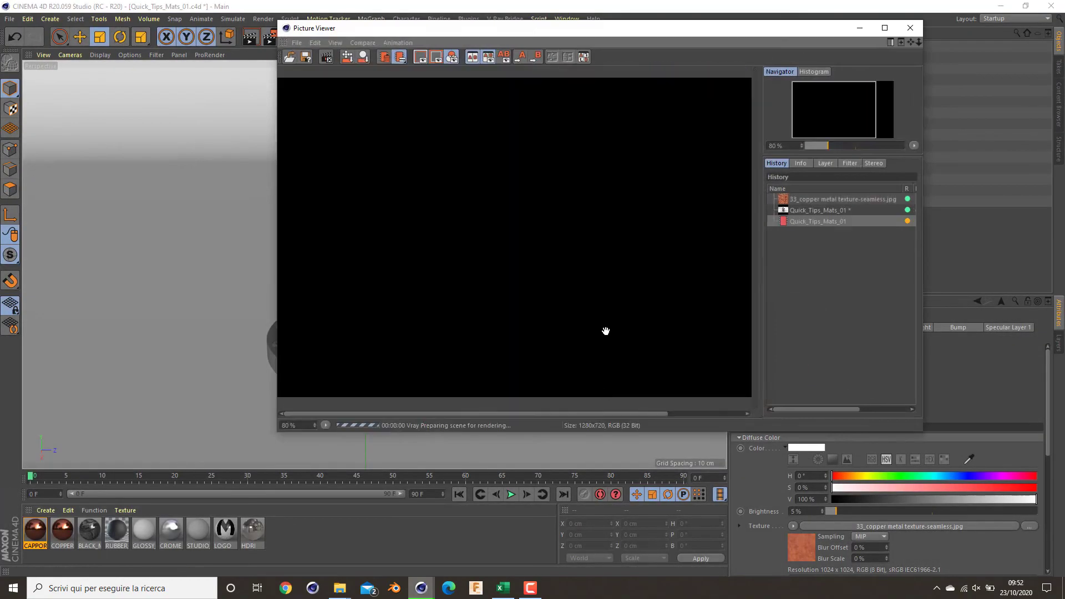
left_click(844, 199)
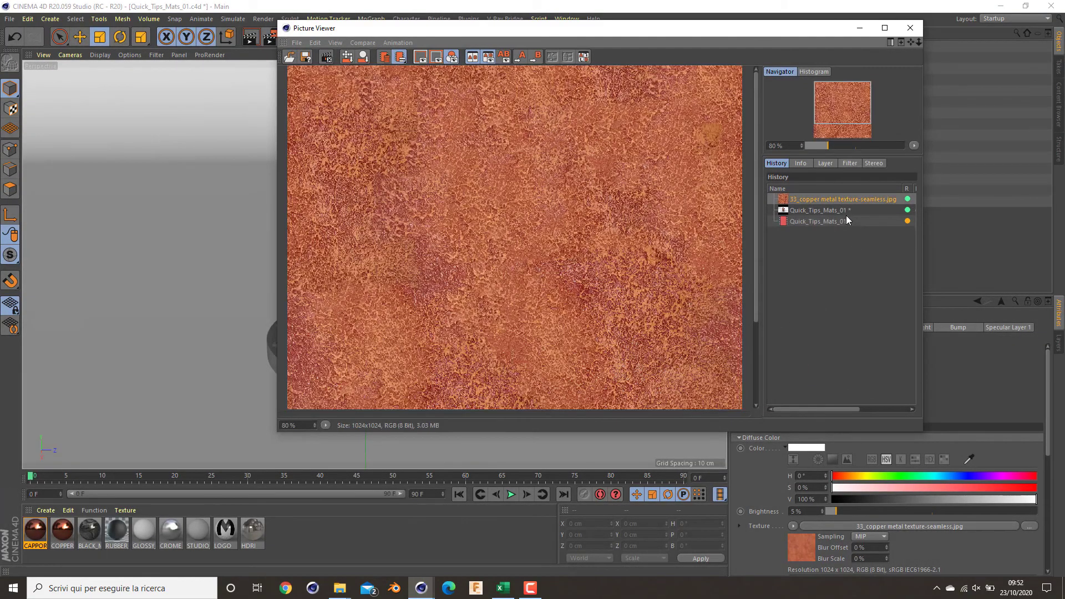
key("Delete")
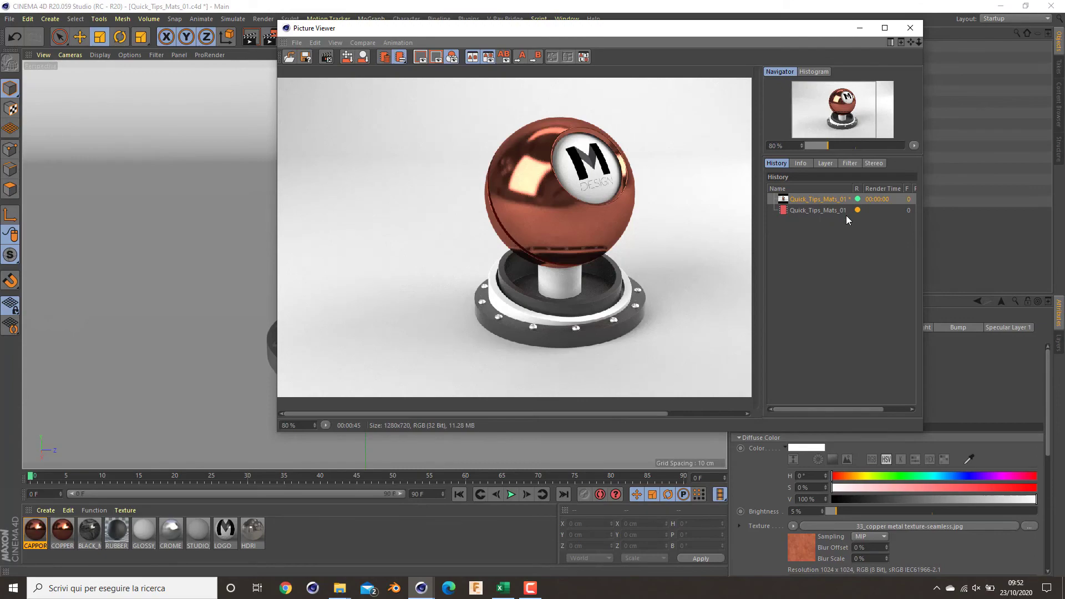
left_click(832, 212)
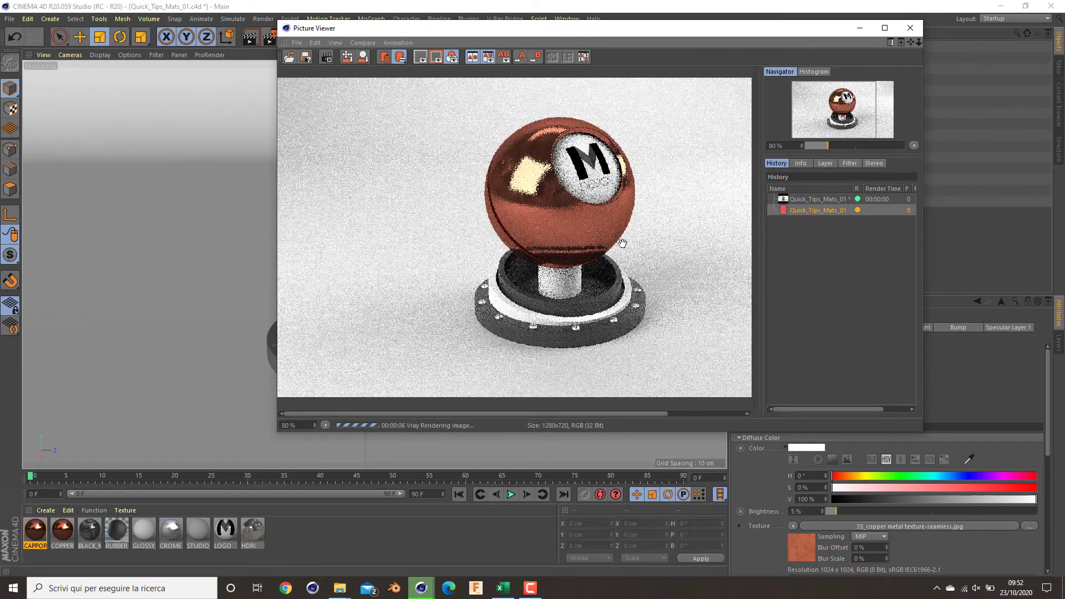
scroll(529, 215, "down", 2)
scroll(529, 216, "up", 4)
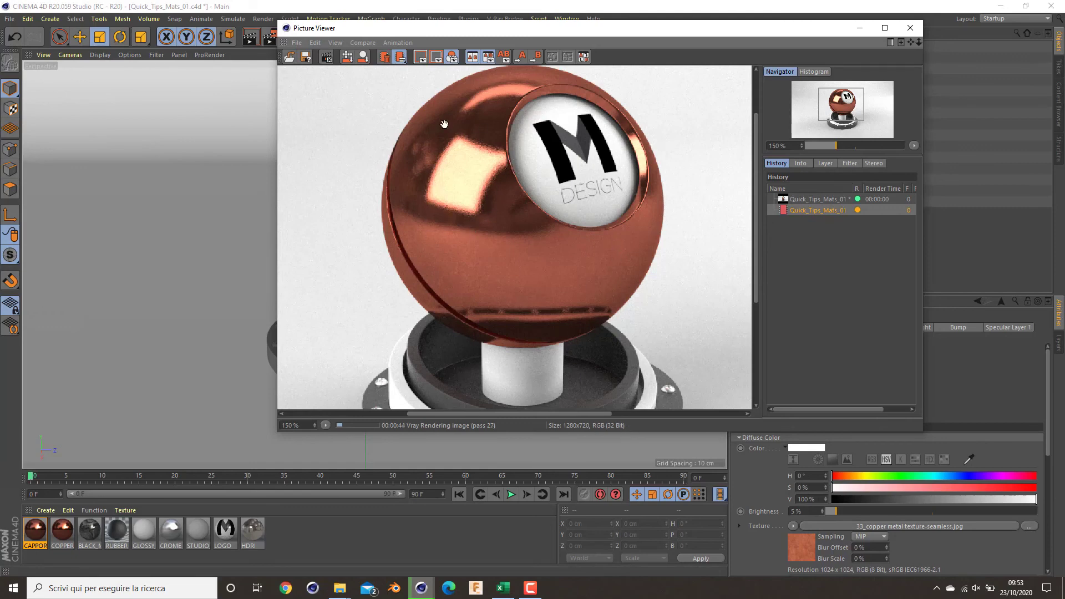
scroll(548, 325, "down", 3)
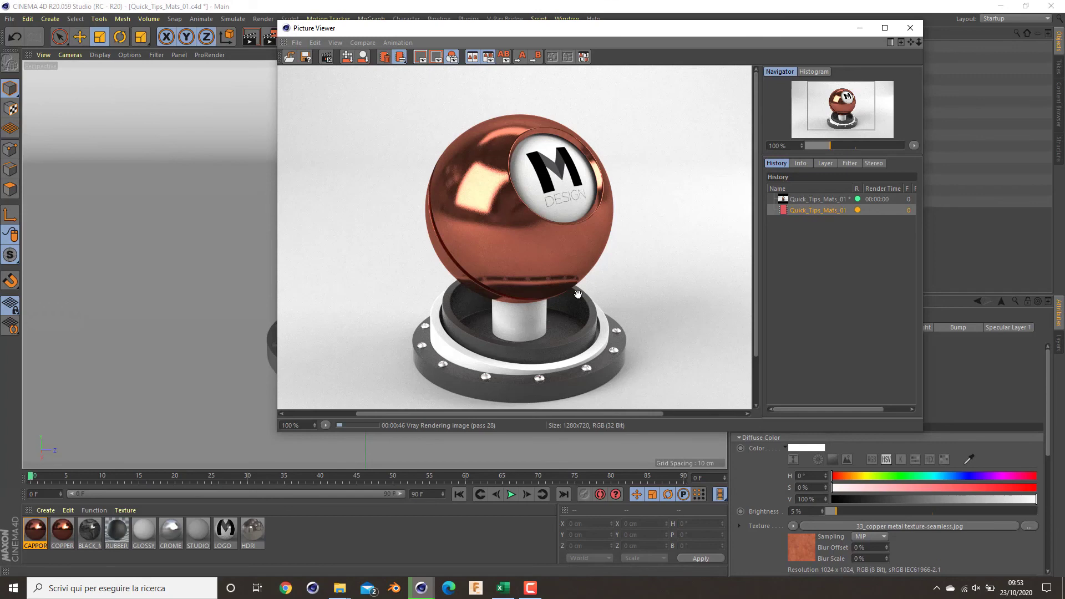
left_click_drag(615, 256, 606, 251)
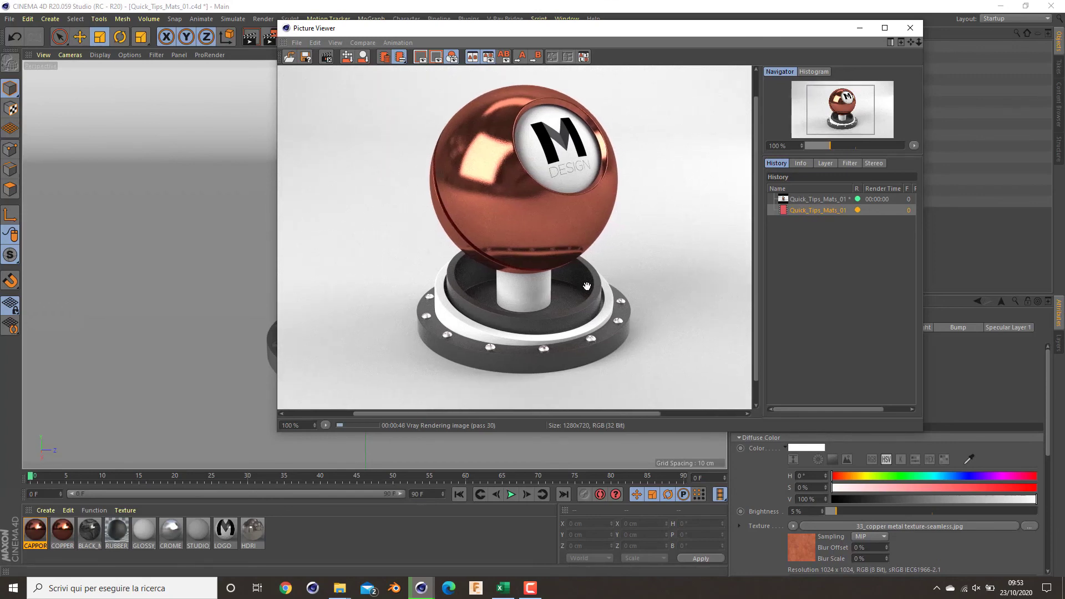